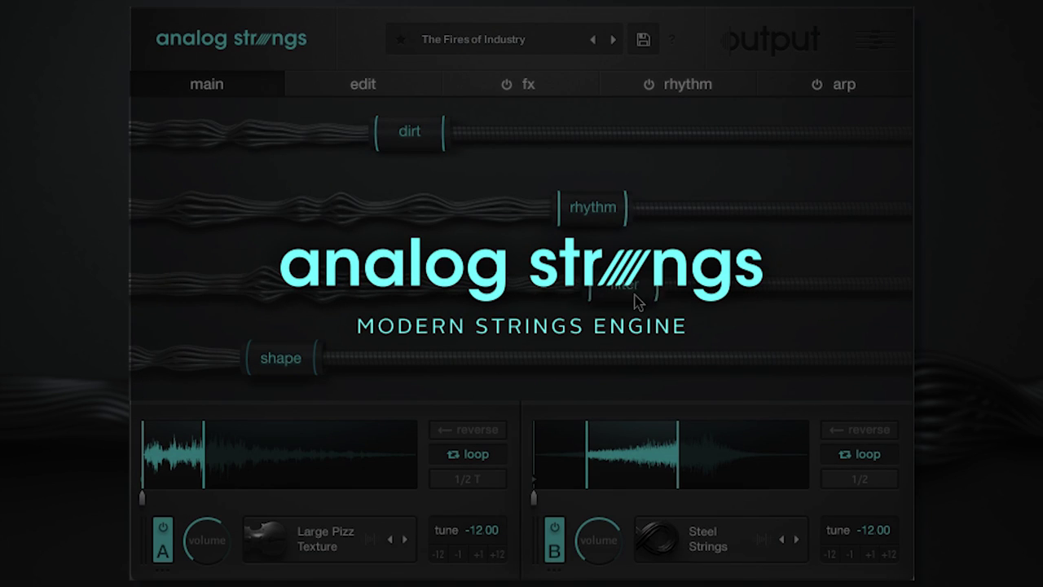
Lower the filter macro while raising shape, then tour the edit, fx, global fx, rhythm and arp pages.
drag(311, 365, 619, 361)
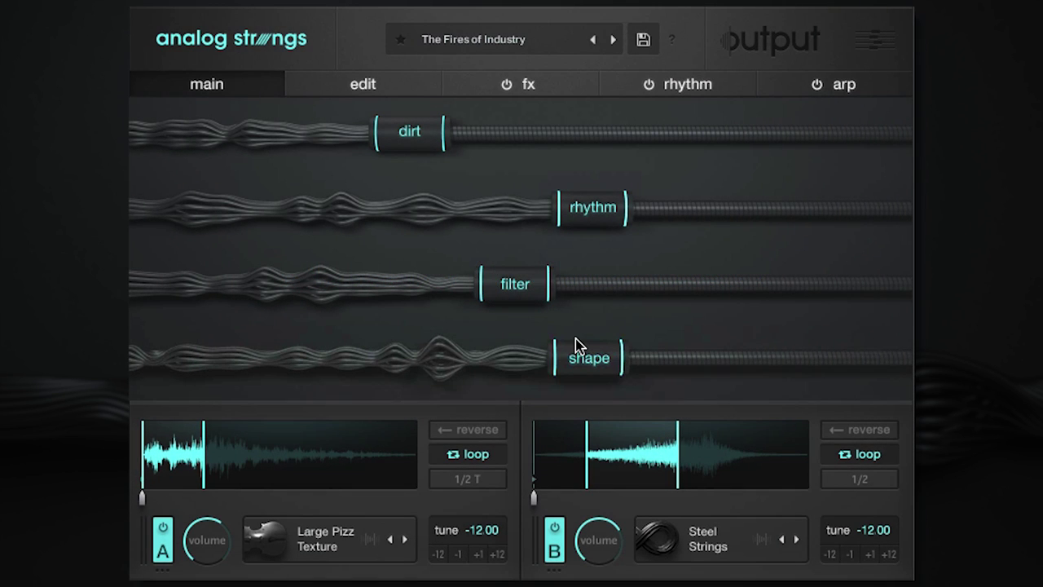
click(363, 87)
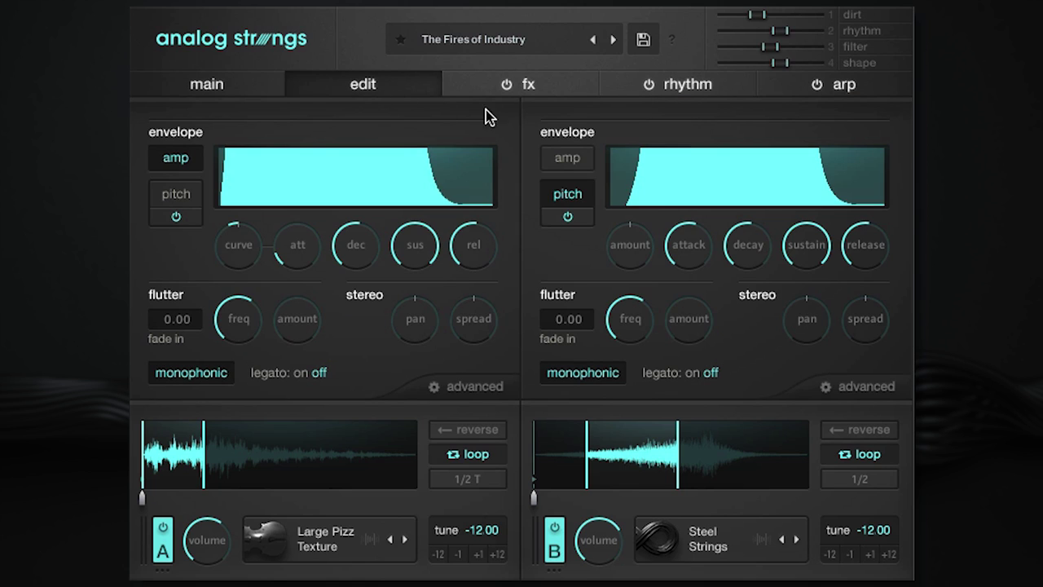
click(562, 91)
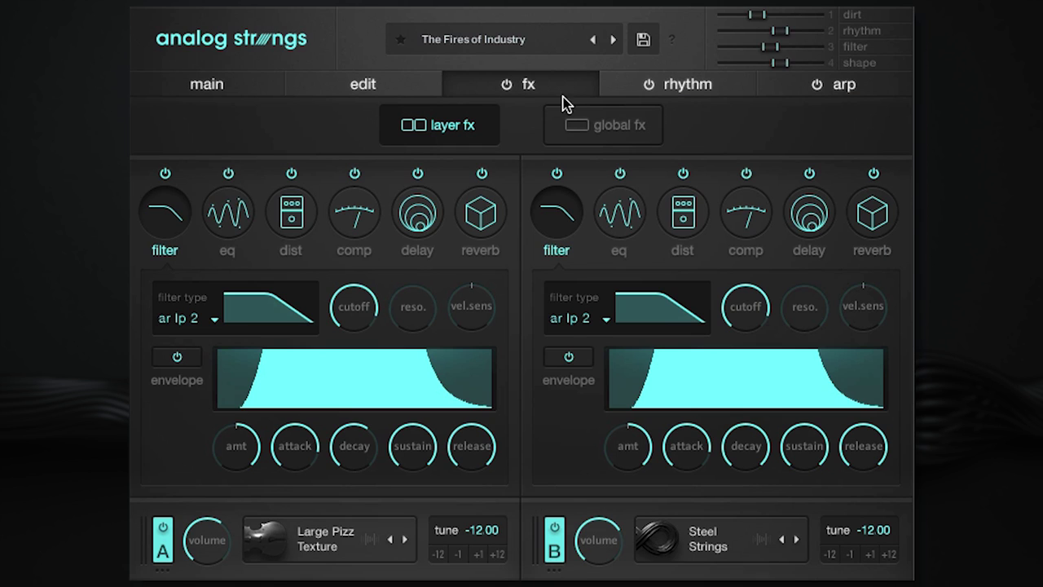
click(582, 126)
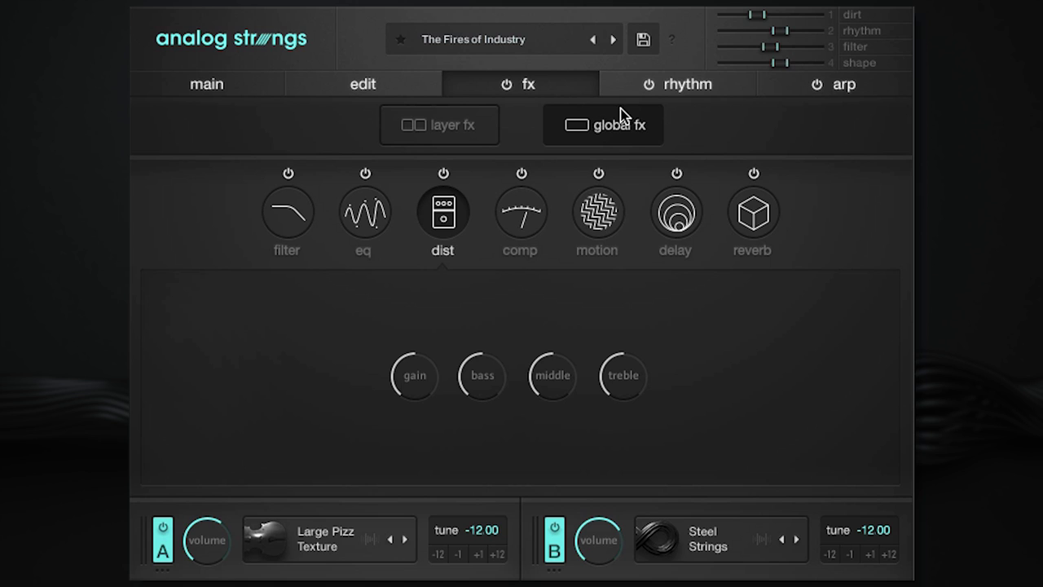
click(696, 87)
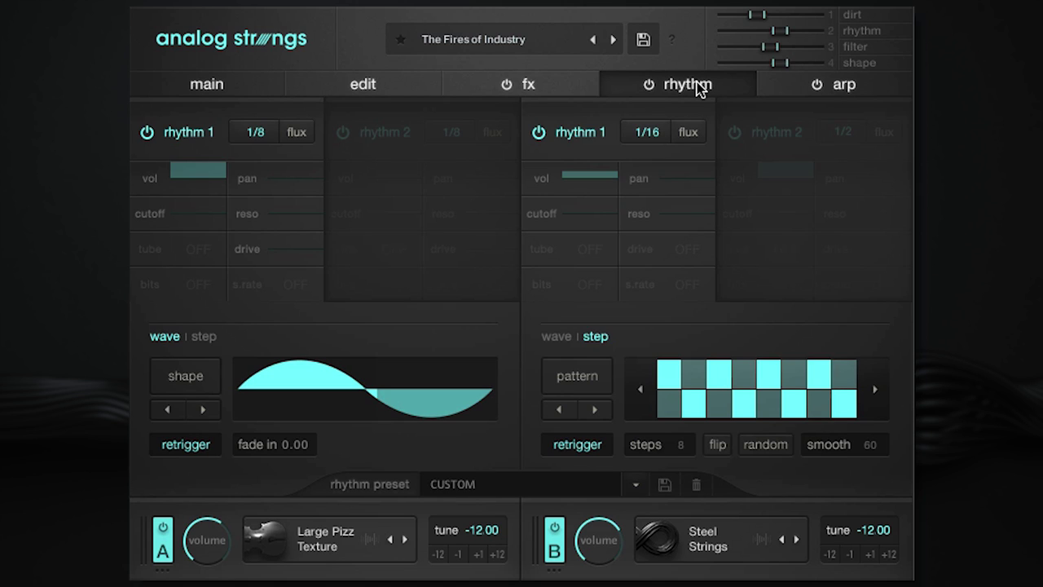
click(852, 92)
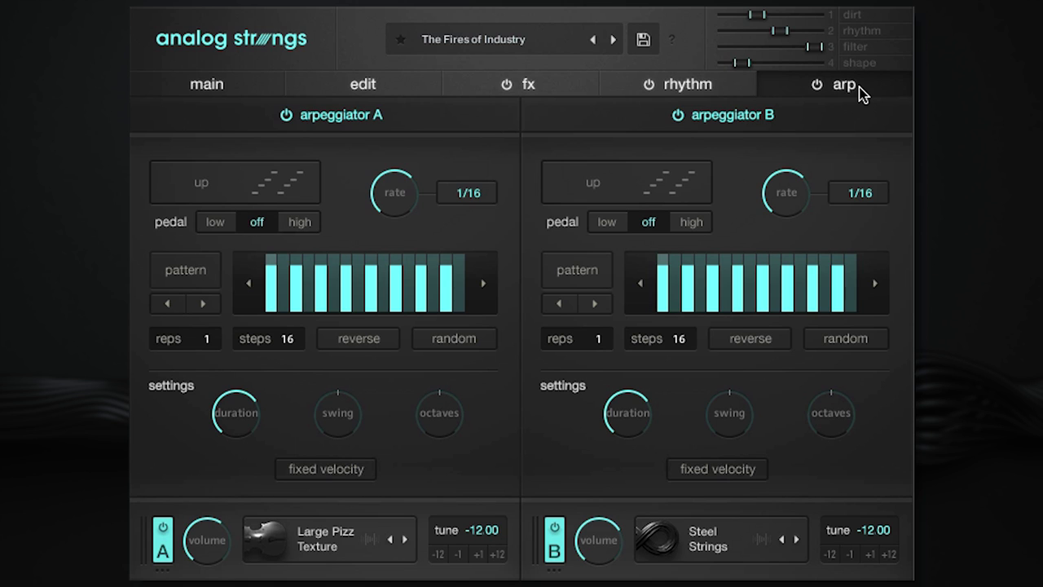
click(268, 86)
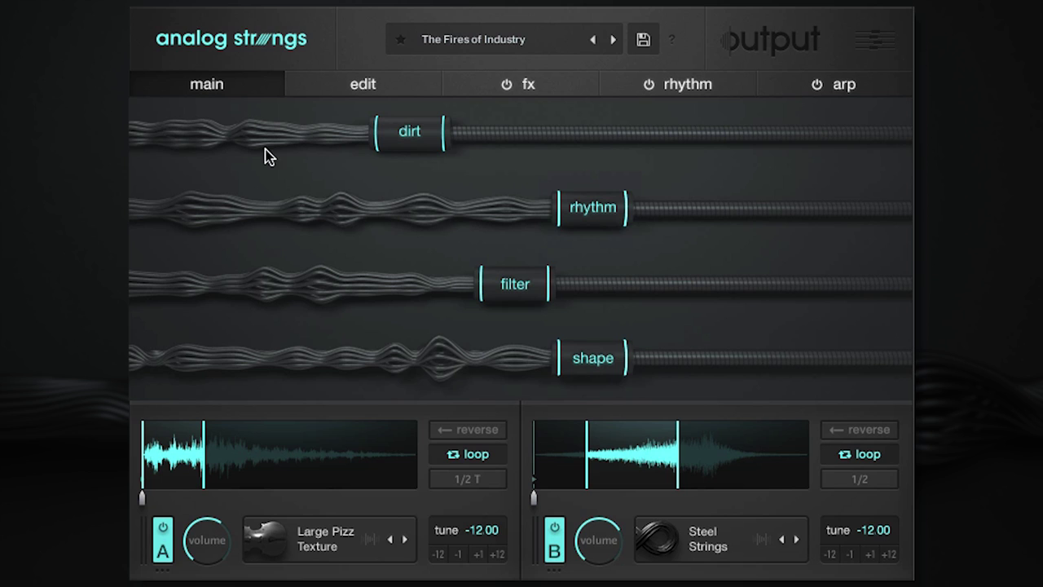
click(328, 530)
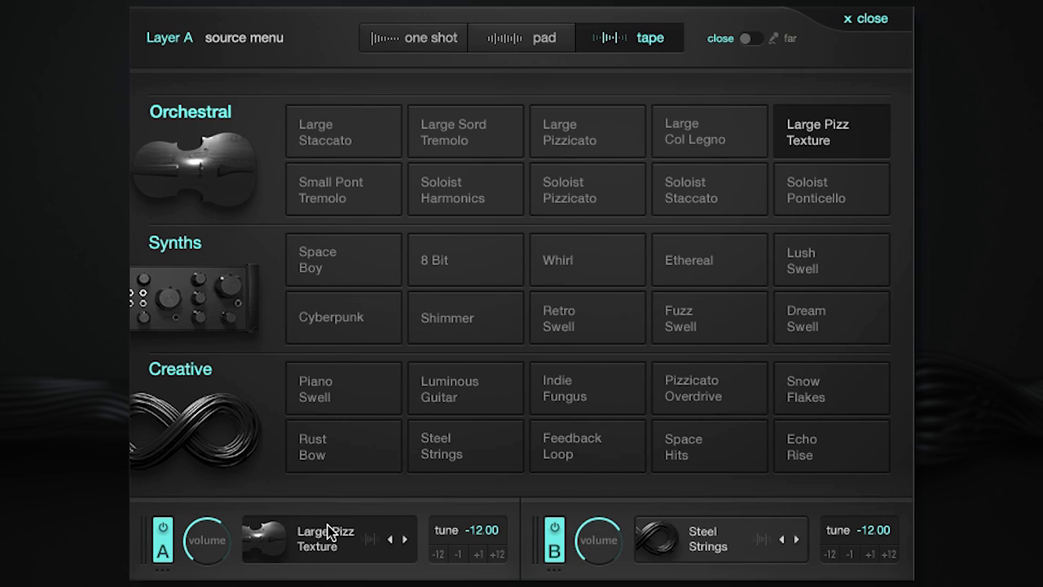
click(551, 41)
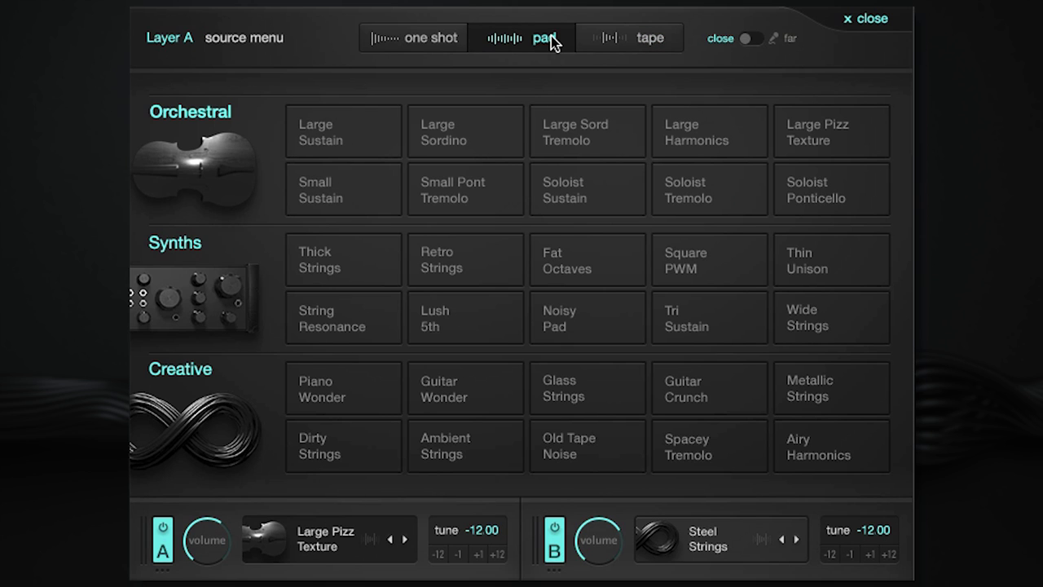
click(414, 37)
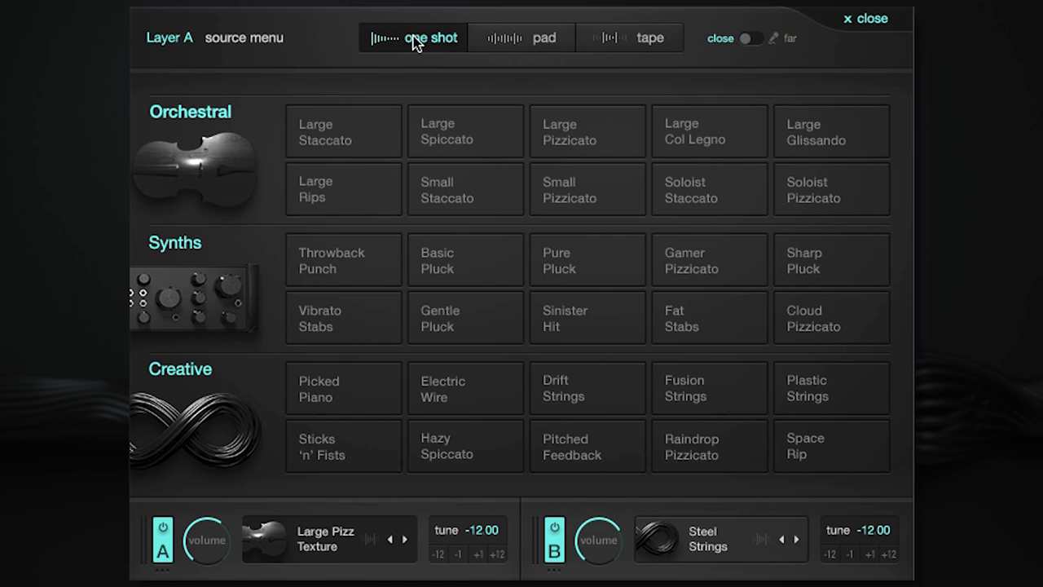
click(331, 529)
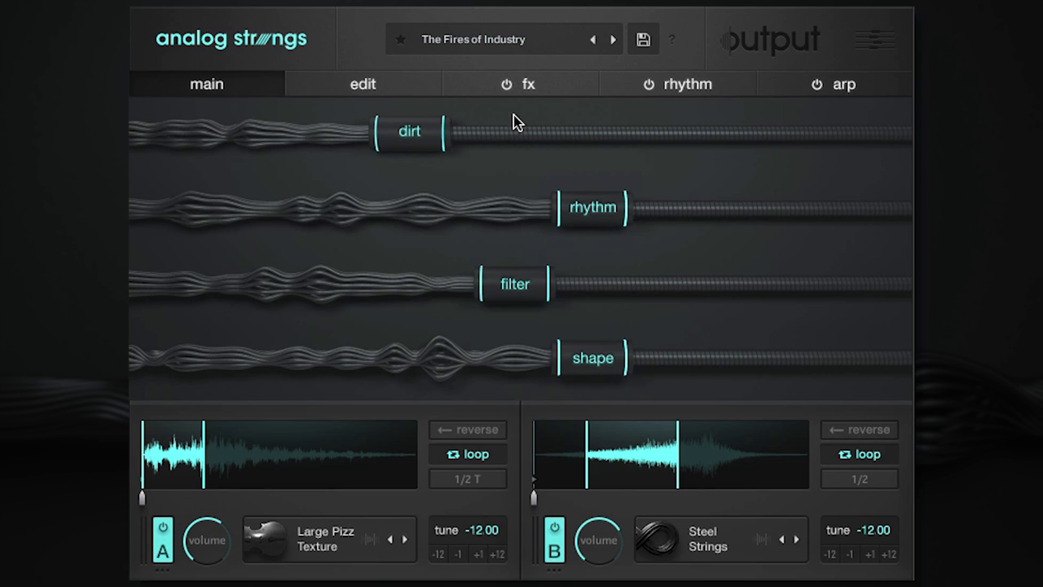
Open the preset browser from the preset name field.
click(517, 40)
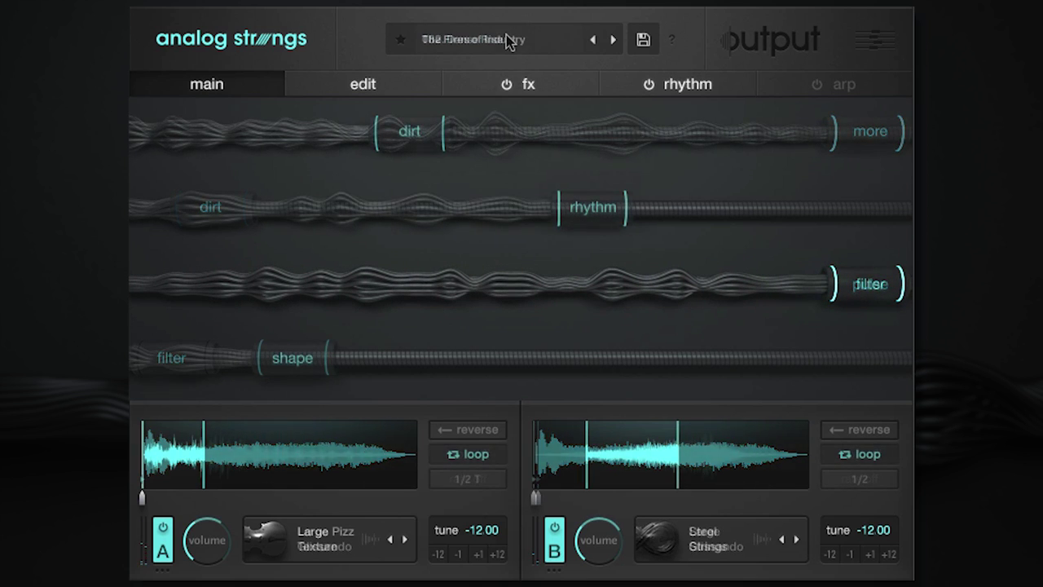
Reselect The Fires of Industry, filter presets by orchestral, ensemble and pad tags, and scroll the results.
click(473, 39)
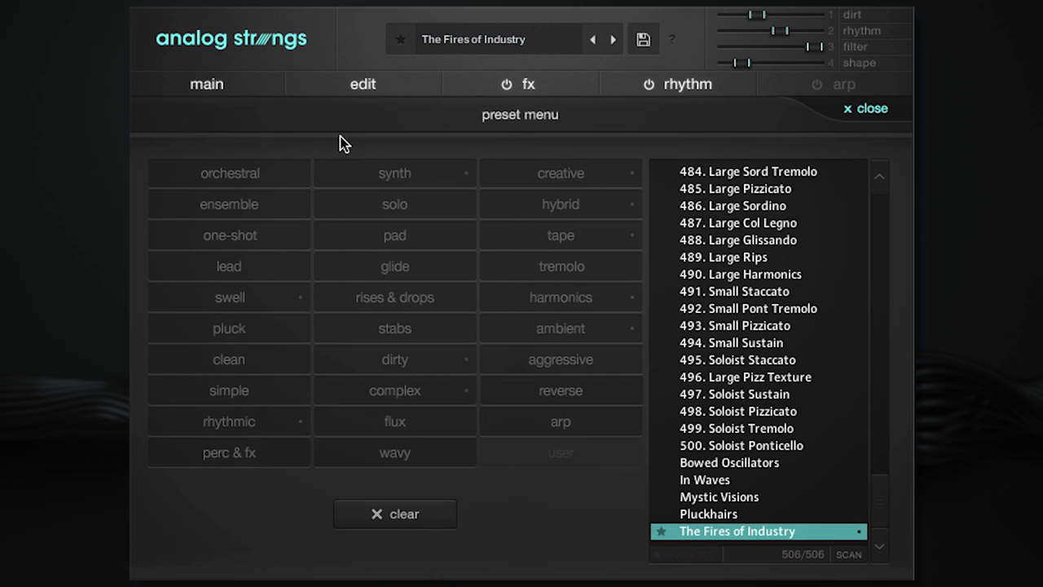
click(283, 173)
click(268, 200)
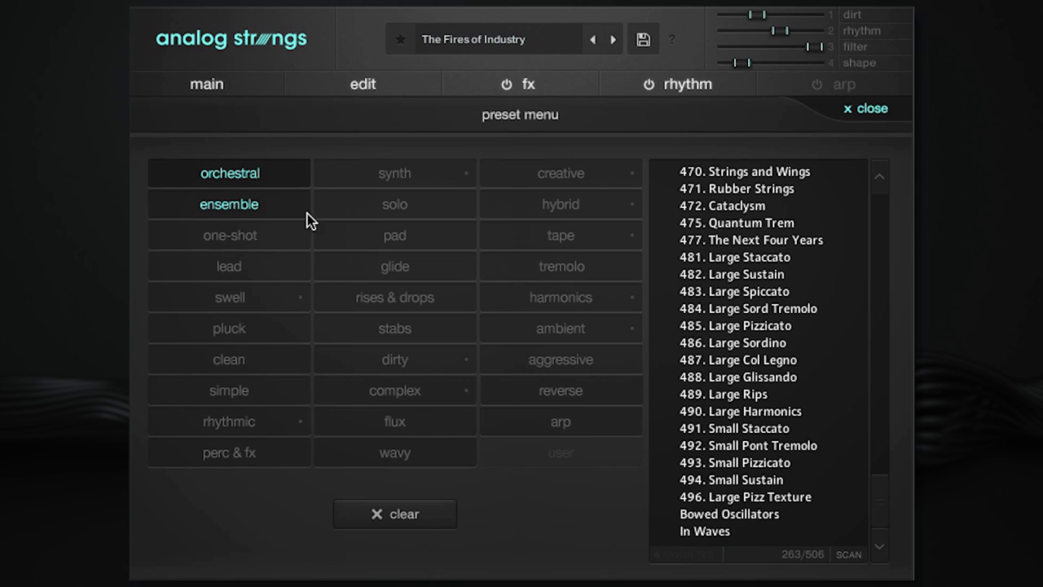
click(379, 236)
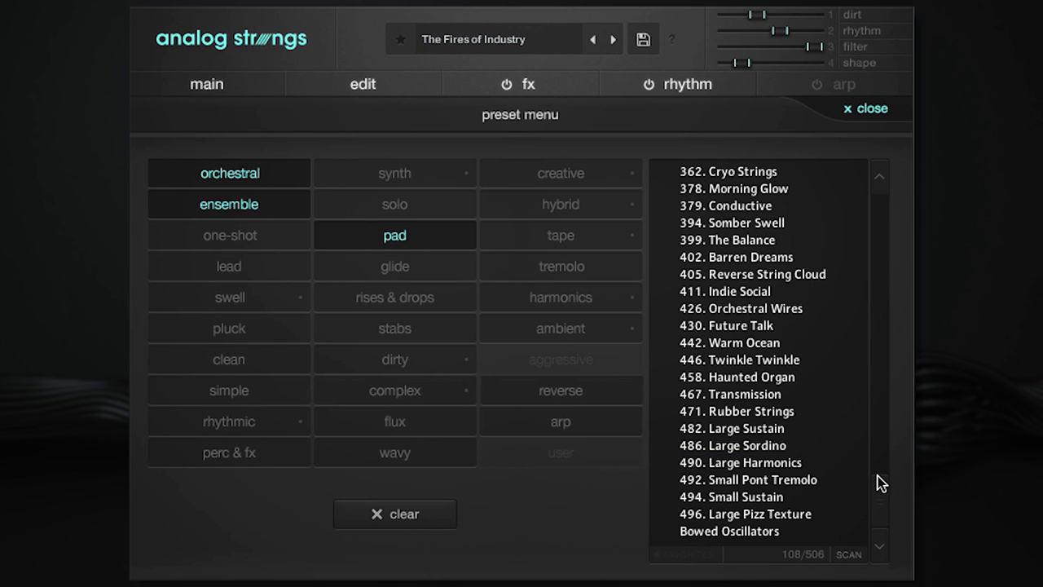
drag(881, 482, 886, 333)
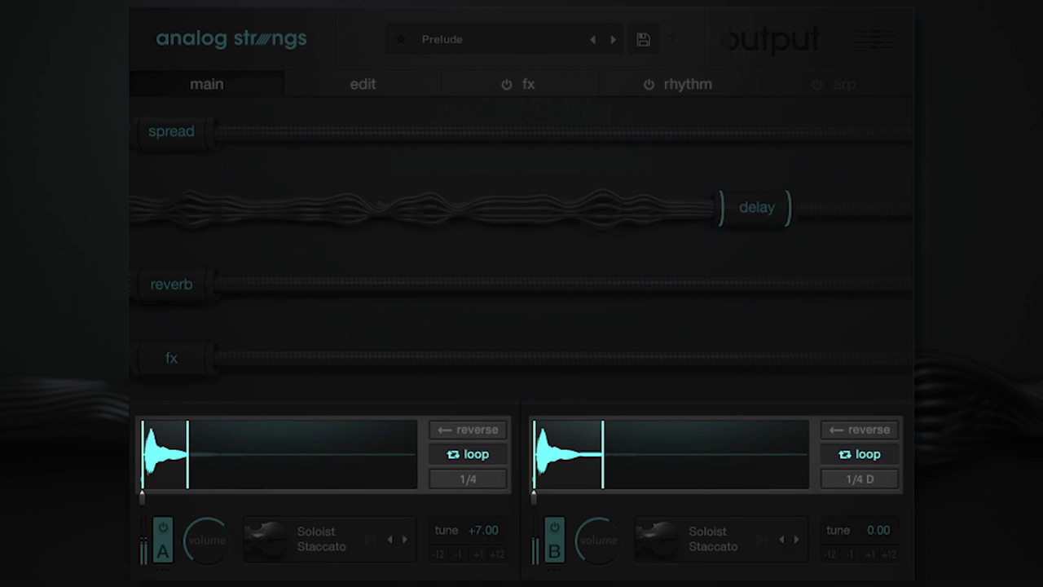
Reverse layer B's sample and set layer A's loop rate to 1/8 T.
click(841, 430)
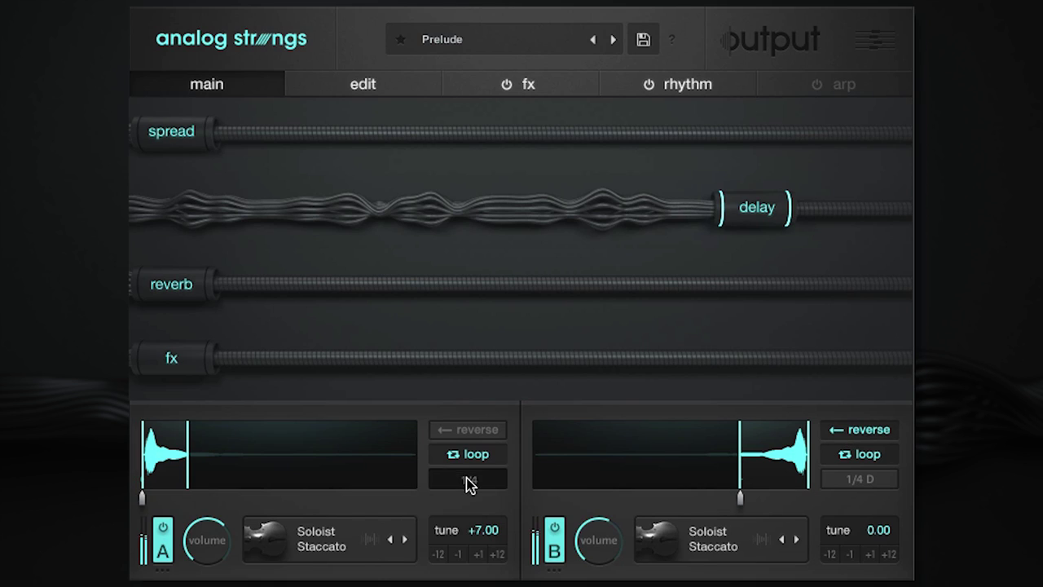
click(468, 481)
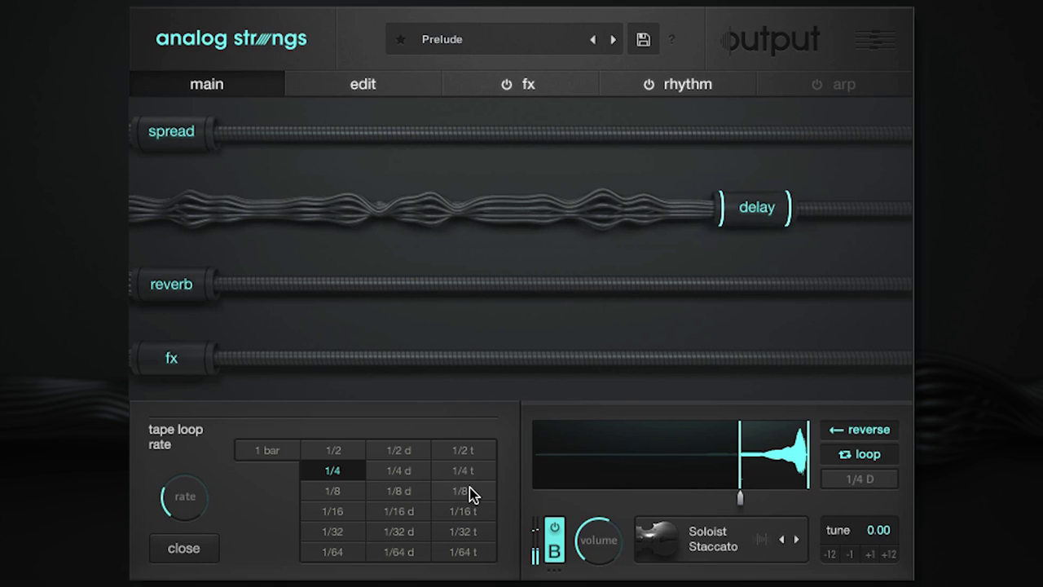
click(469, 491)
click(213, 551)
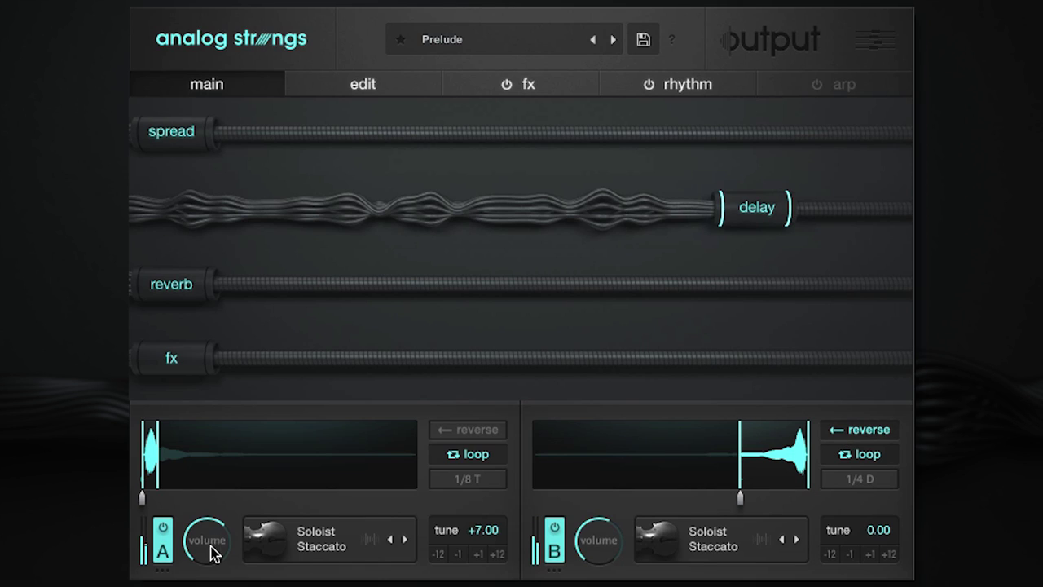
Raise the fx macro to maximum and bring up its MIDI learn menu.
drag(201, 367, 843, 362)
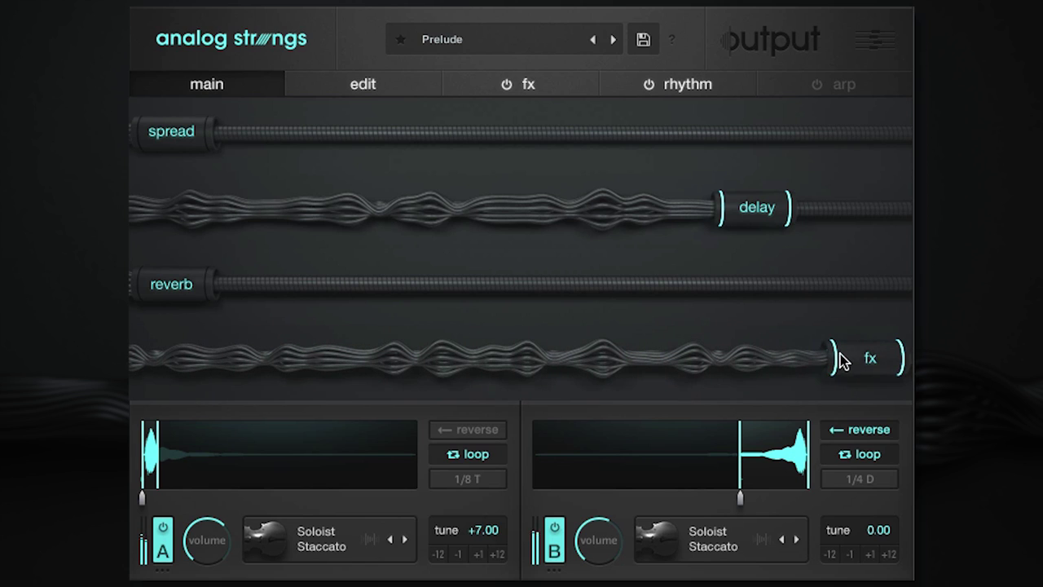
right_click(844, 361)
click(843, 379)
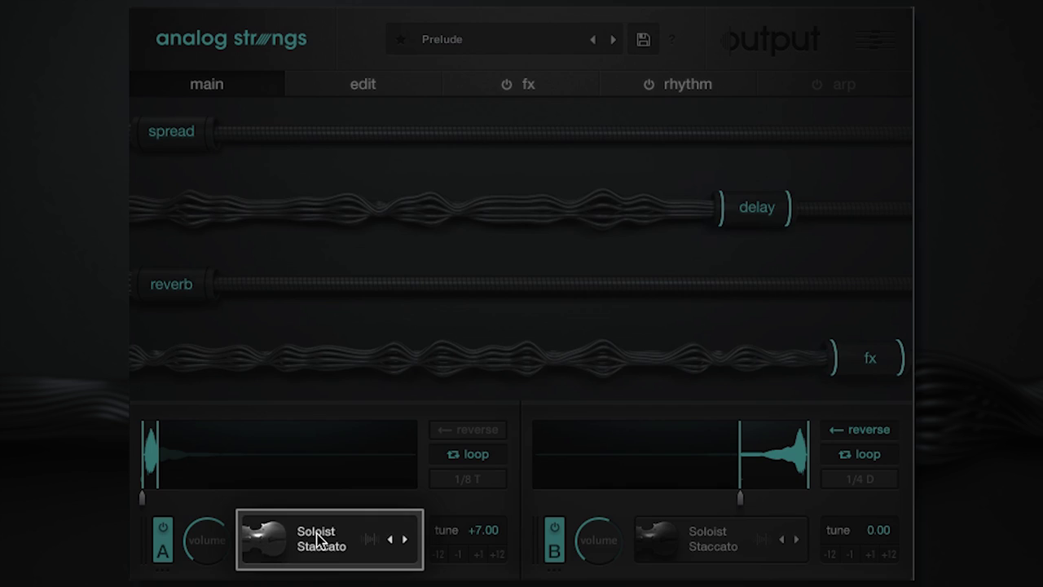
Turn off layer B and load the pad source Large Sordino into layer A.
click(318, 539)
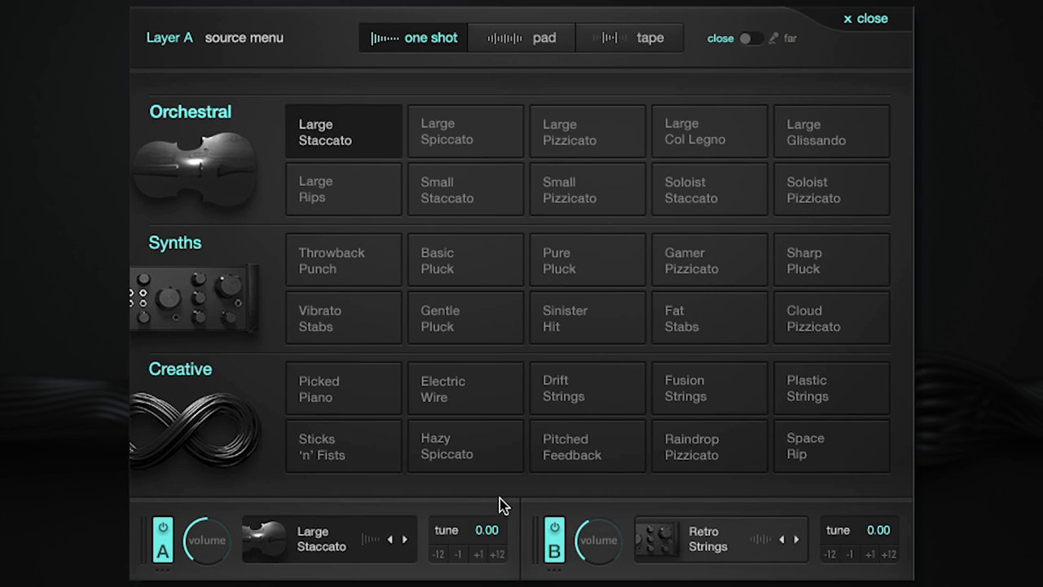
click(550, 528)
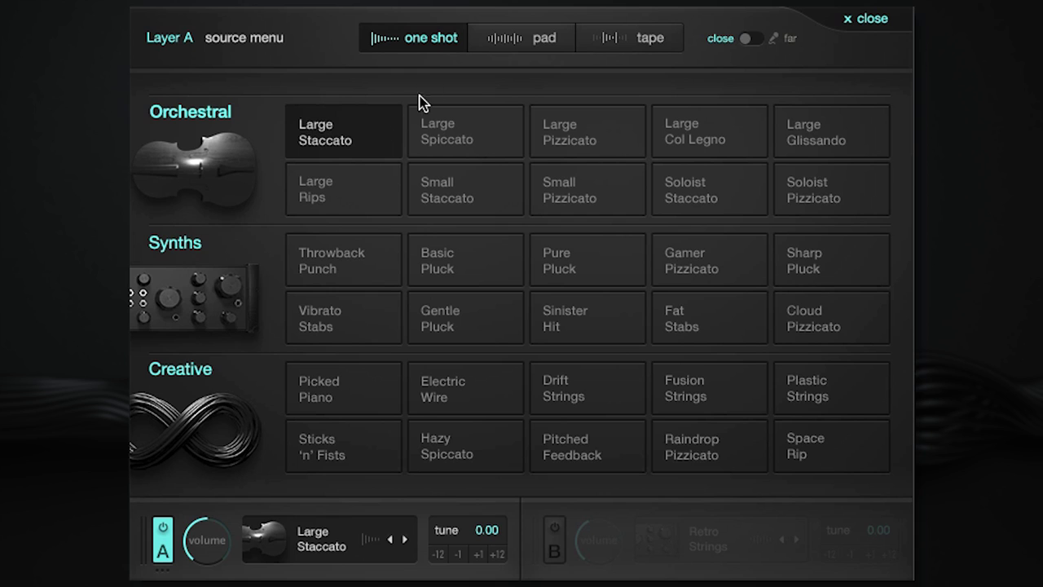
click(495, 47)
click(479, 143)
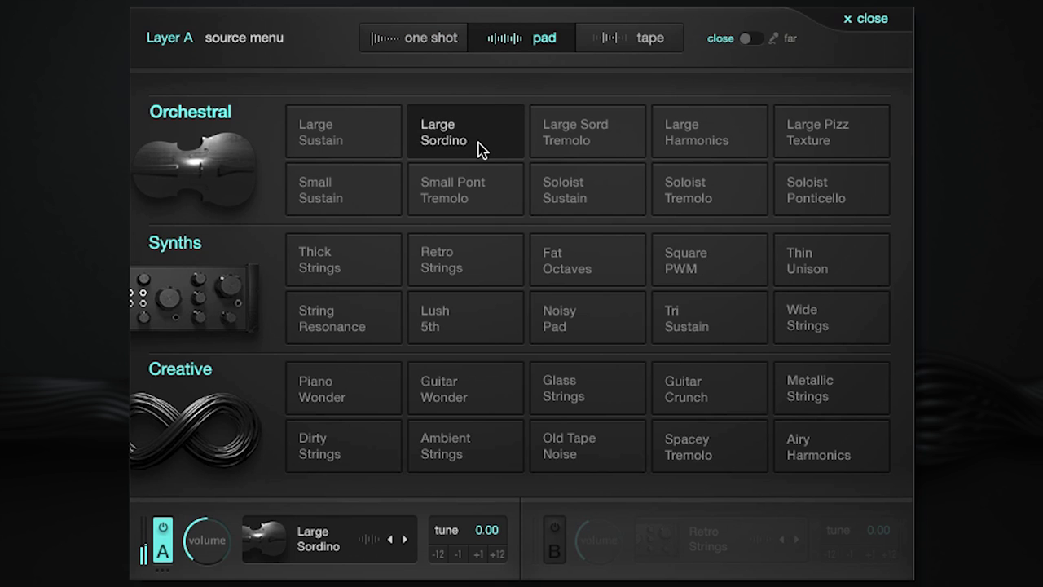
Audition Large Col Legno, Large Sord Tremolo and Large Pizz Texture, then pick one-shot Small Staccato.
click(640, 47)
click(685, 135)
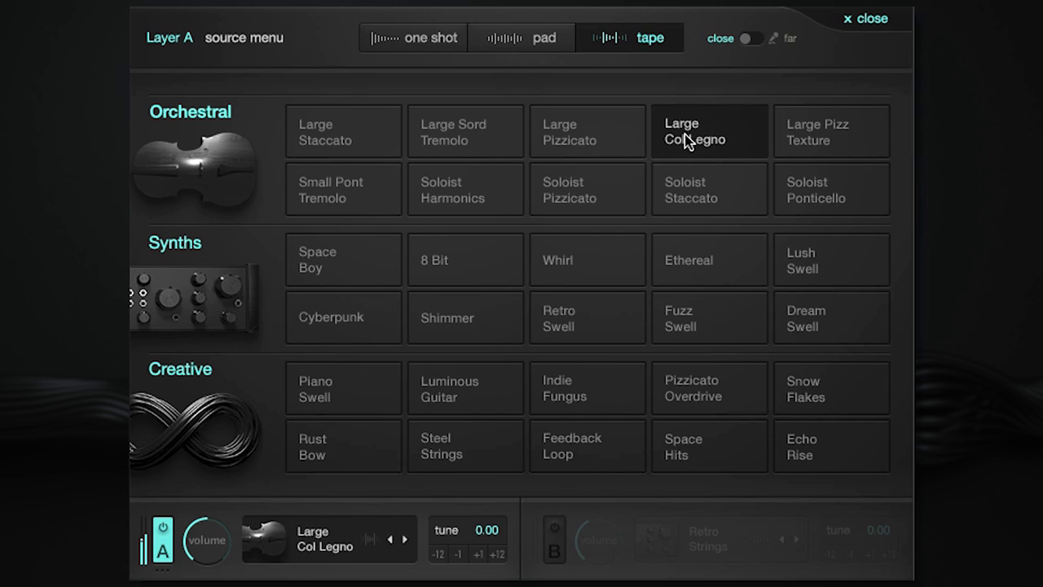
click(540, 45)
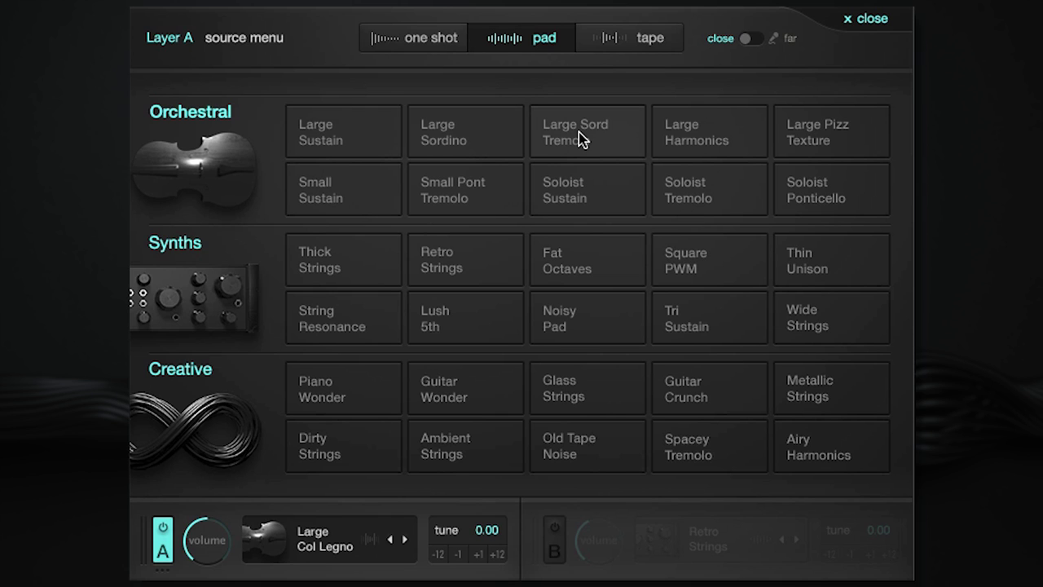
click(579, 133)
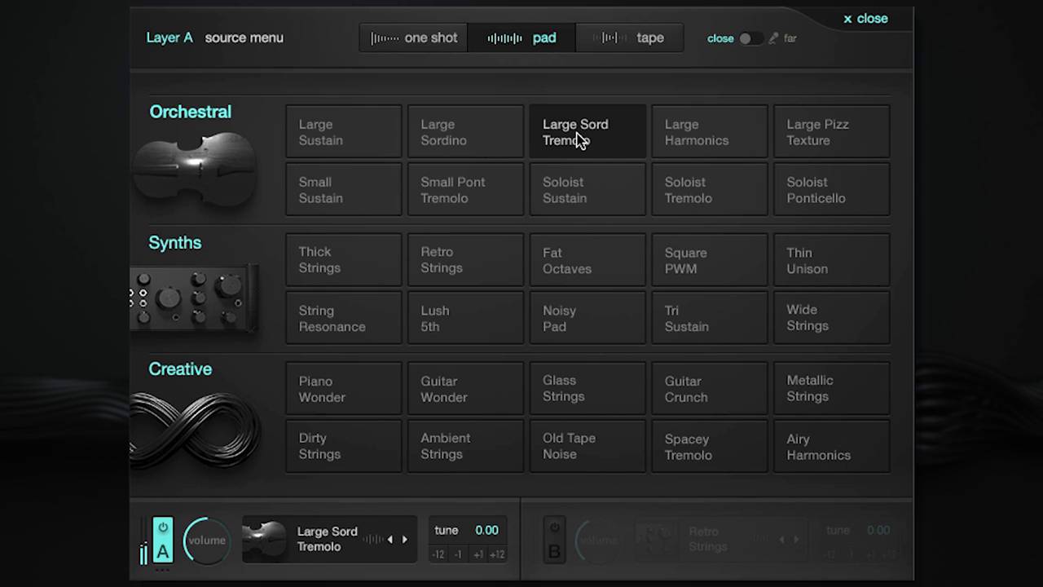
click(845, 133)
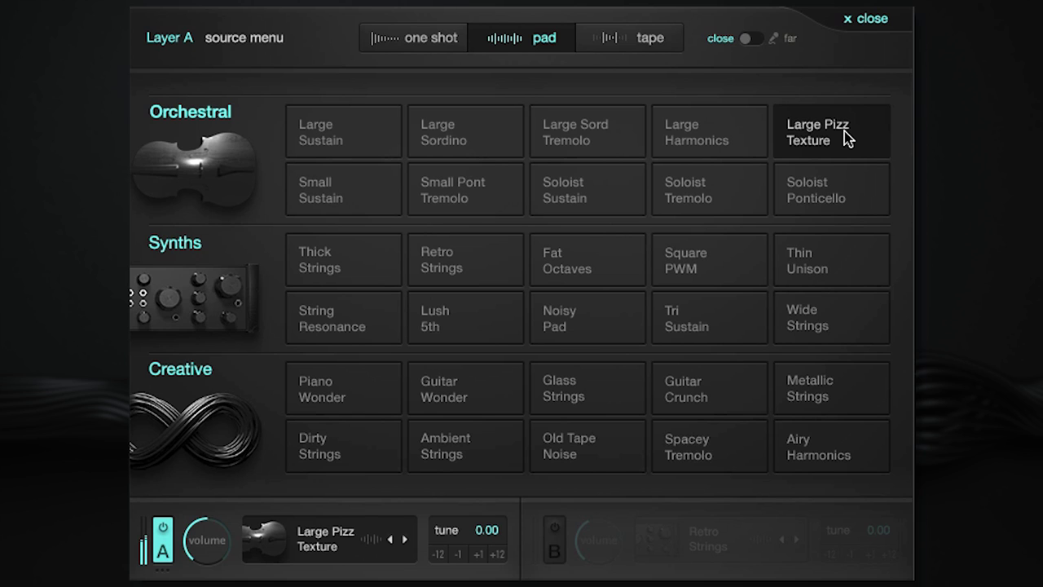
click(440, 51)
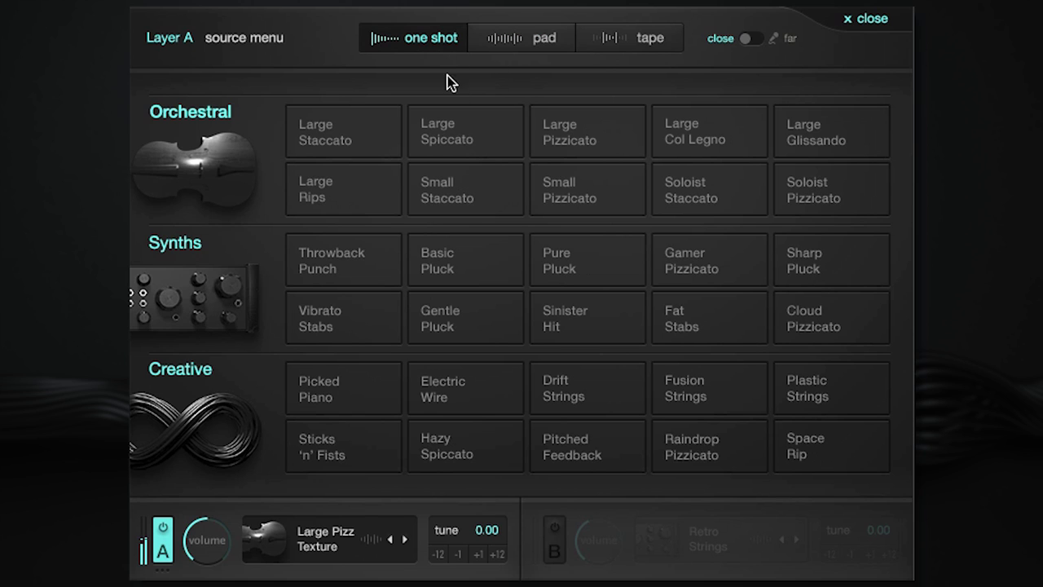
click(459, 192)
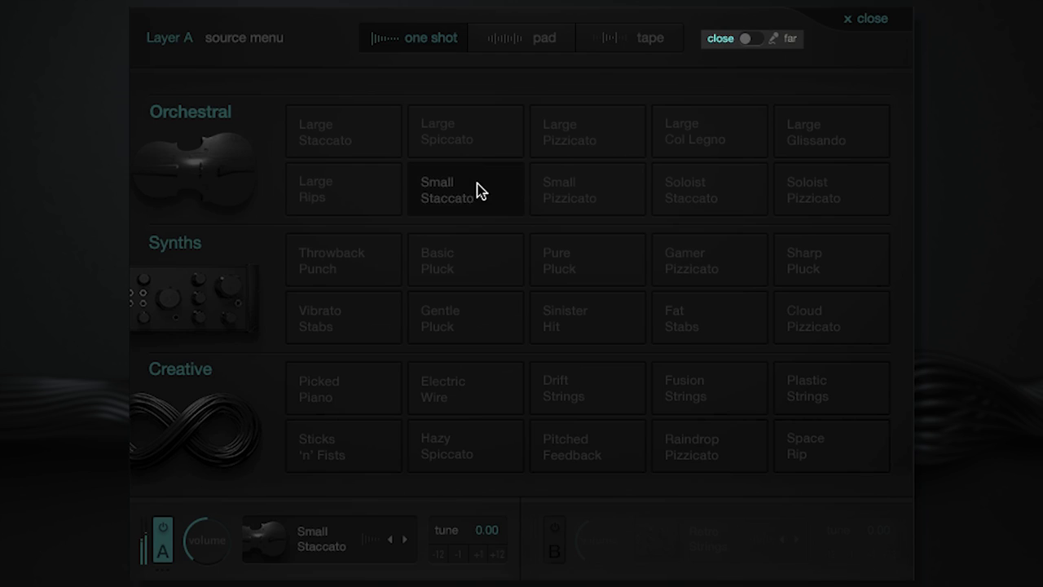
Try tape source Large Pizz Texture, switch to the close mic, and load Soloist Pizzicato.
click(755, 38)
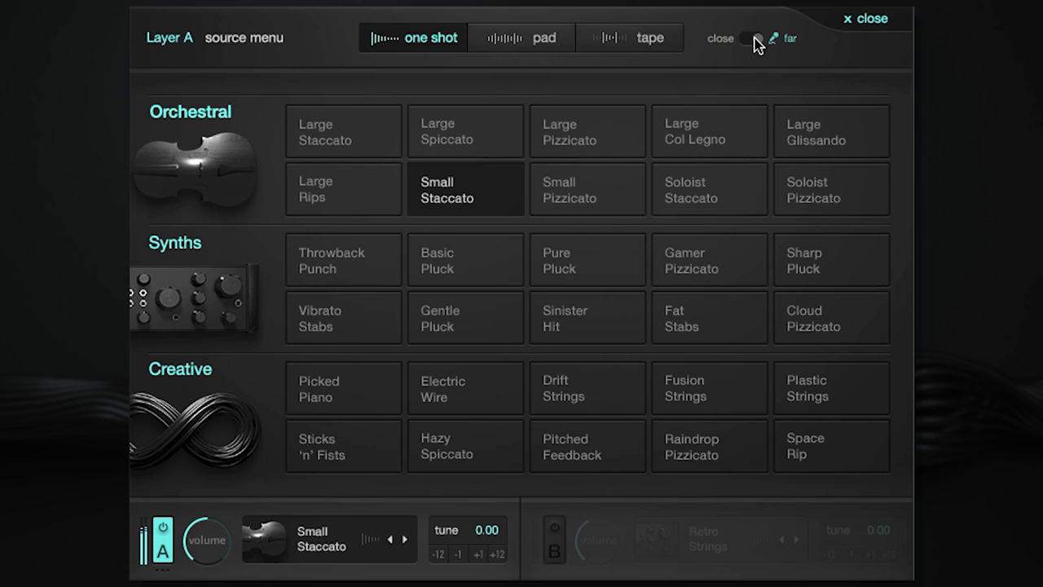
click(668, 46)
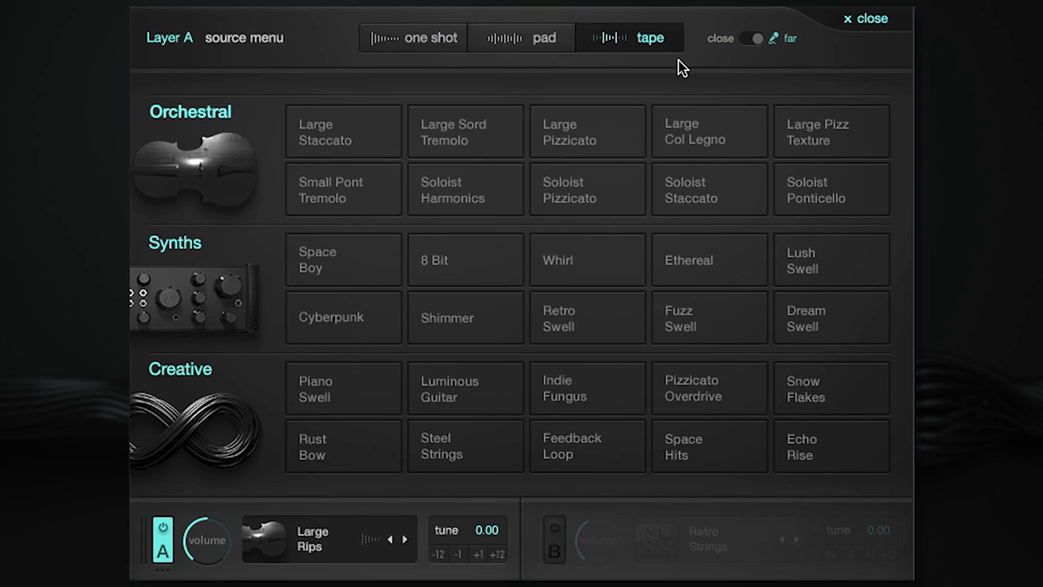
click(807, 129)
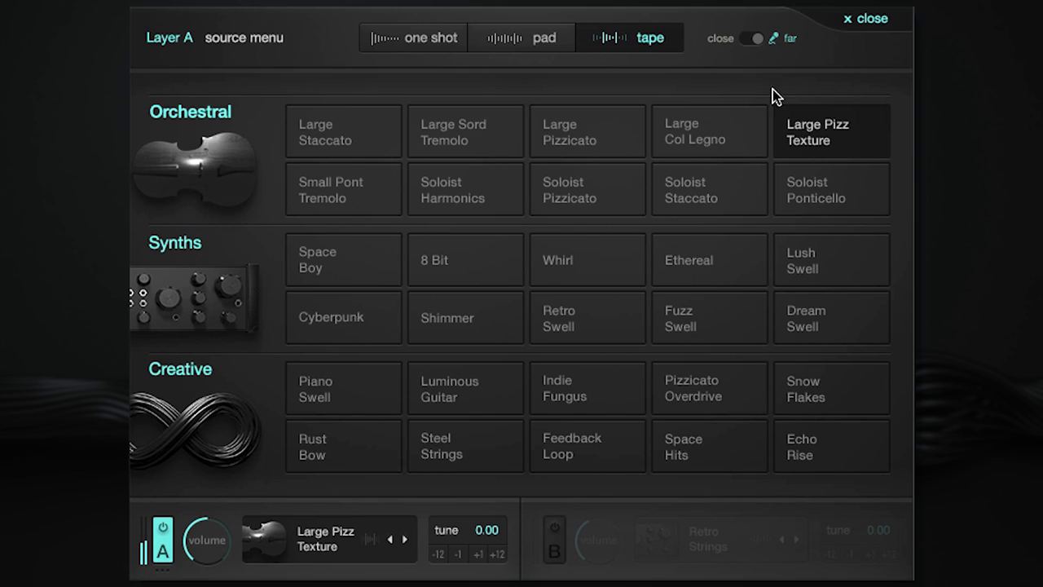
click(754, 42)
click(571, 189)
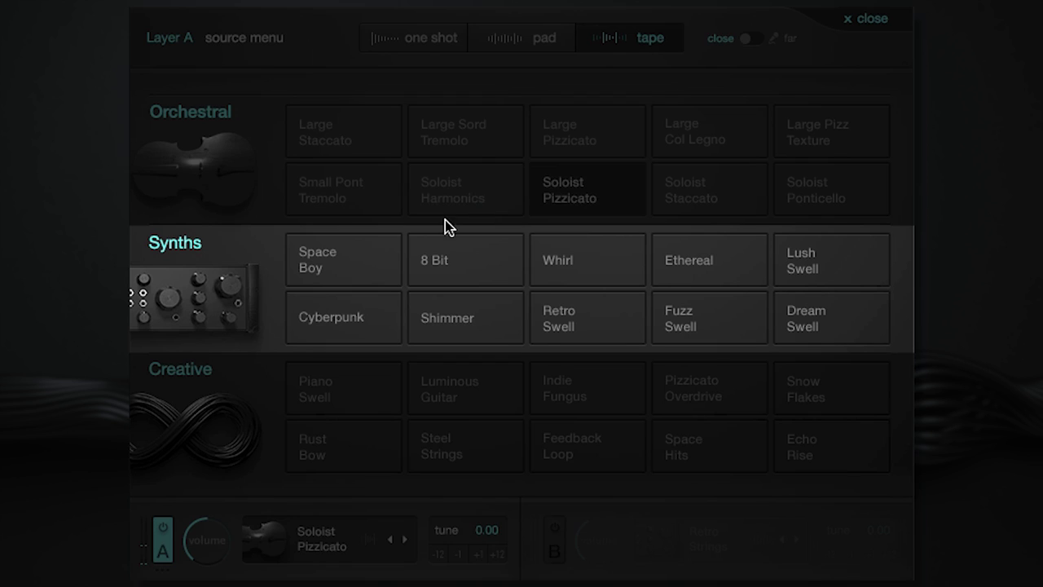
Audition Space Boy, Thick Strings, Piano Wonder and Guitar Wonder as Layer A's source.
click(342, 267)
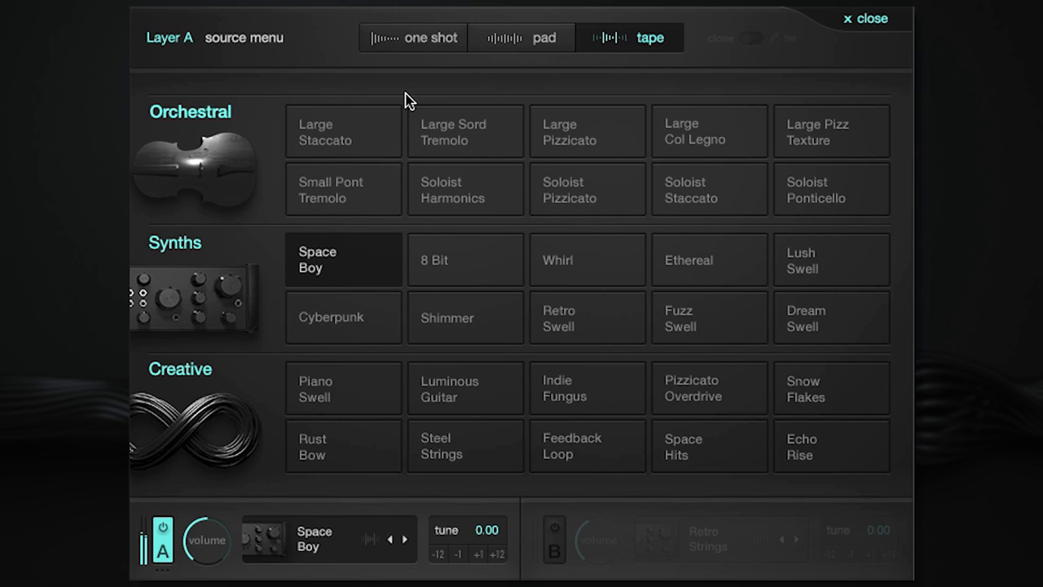
click(518, 36)
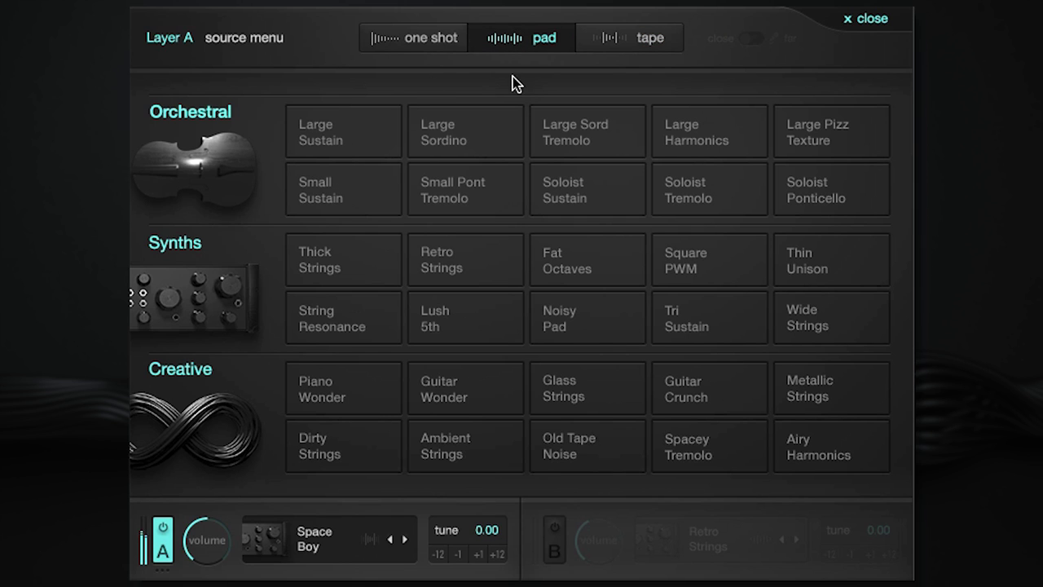
click(357, 254)
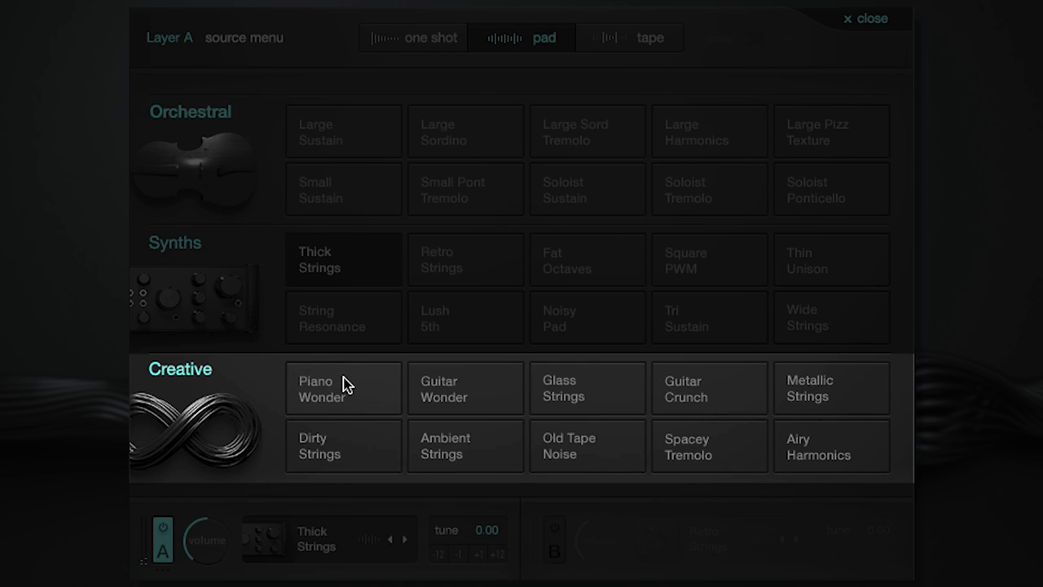
click(344, 385)
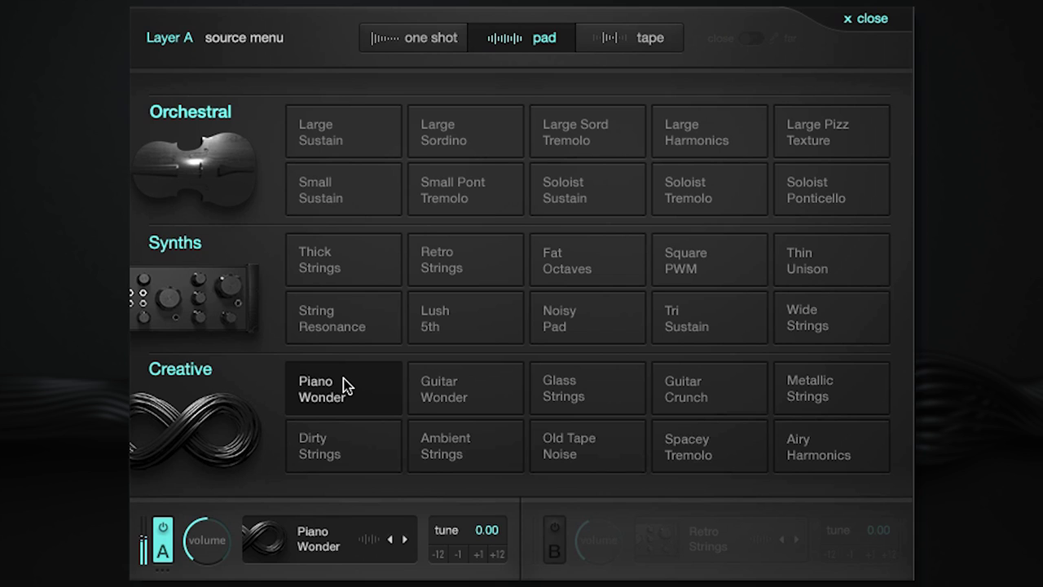
click(438, 388)
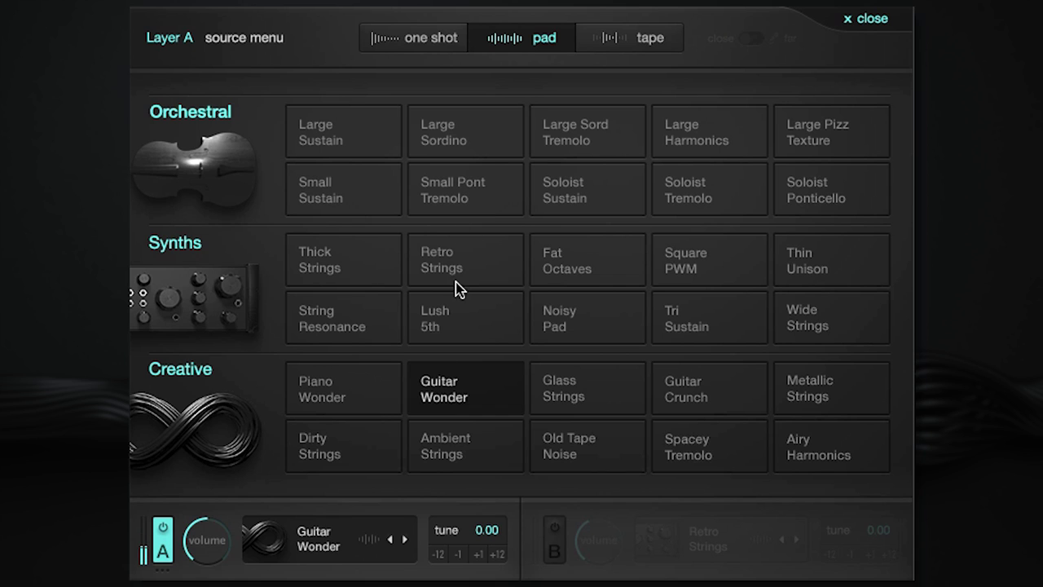
Audition one-shot Drift Strings and pad Ambient Strings, then close the source menu.
click(429, 45)
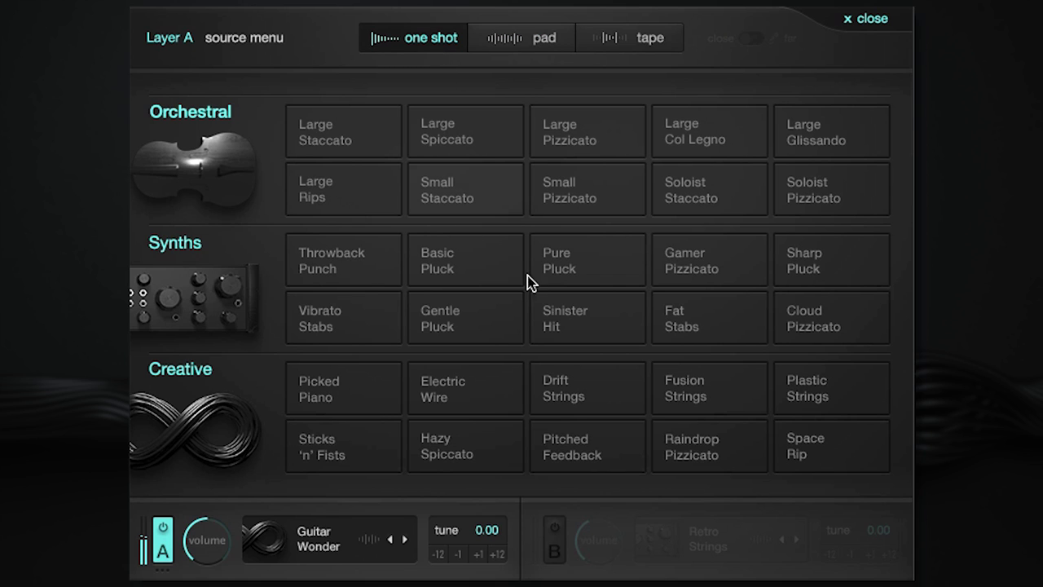
click(581, 388)
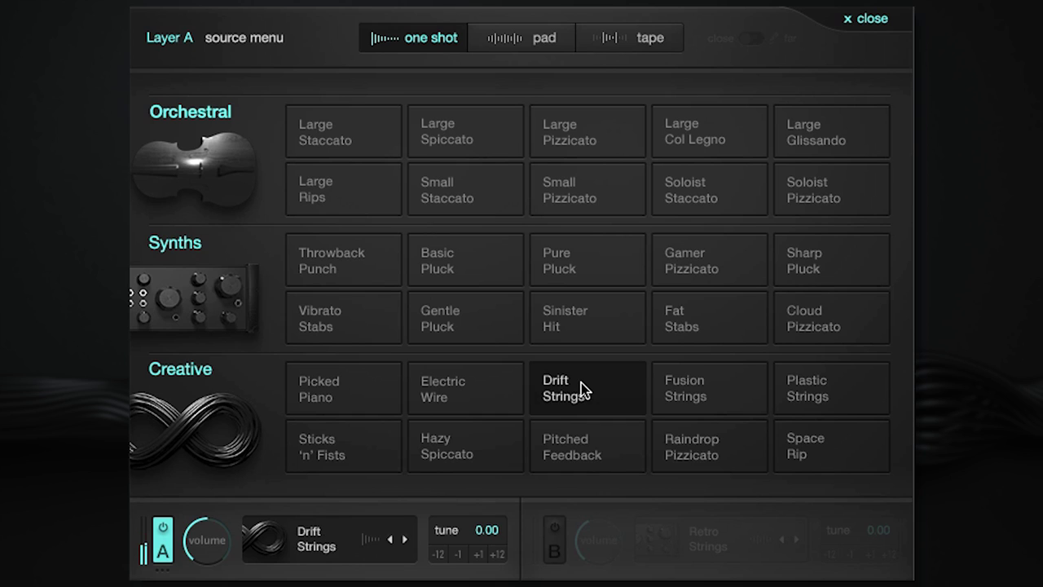
click(548, 42)
click(462, 432)
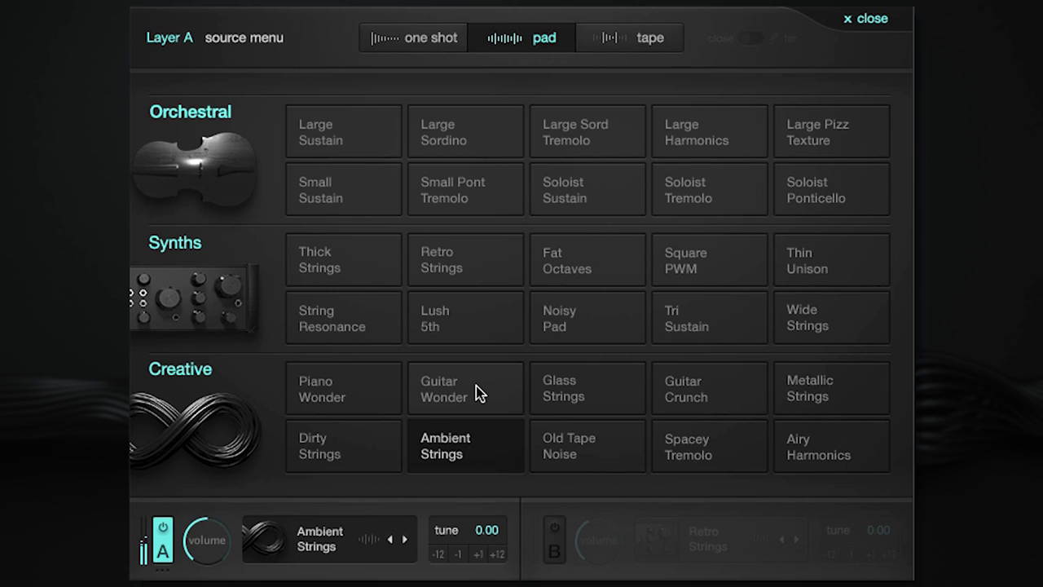
click(867, 18)
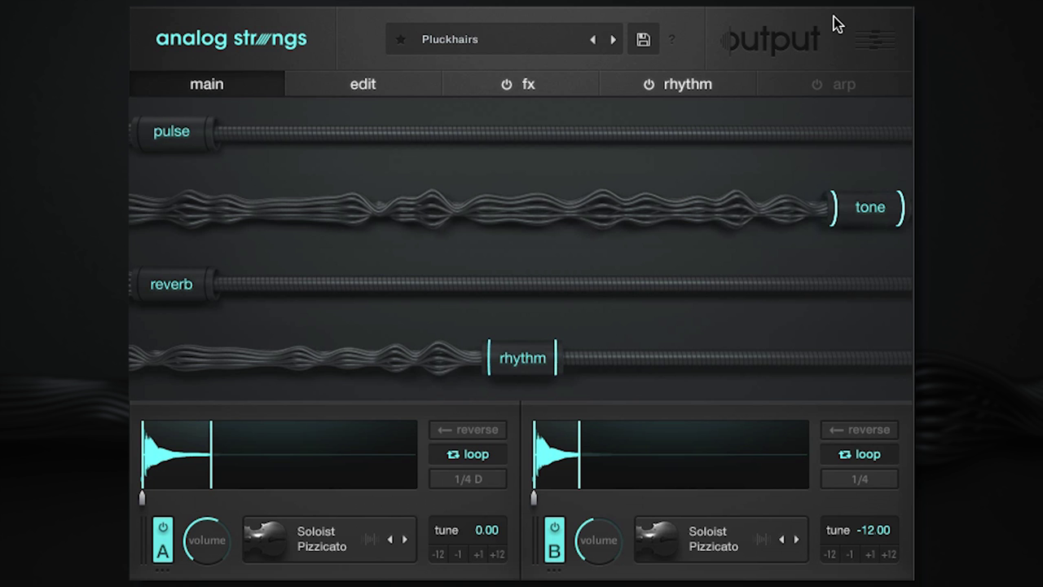
On the edit page, toggle Layer A's monophonic mode off and back on.
click(369, 92)
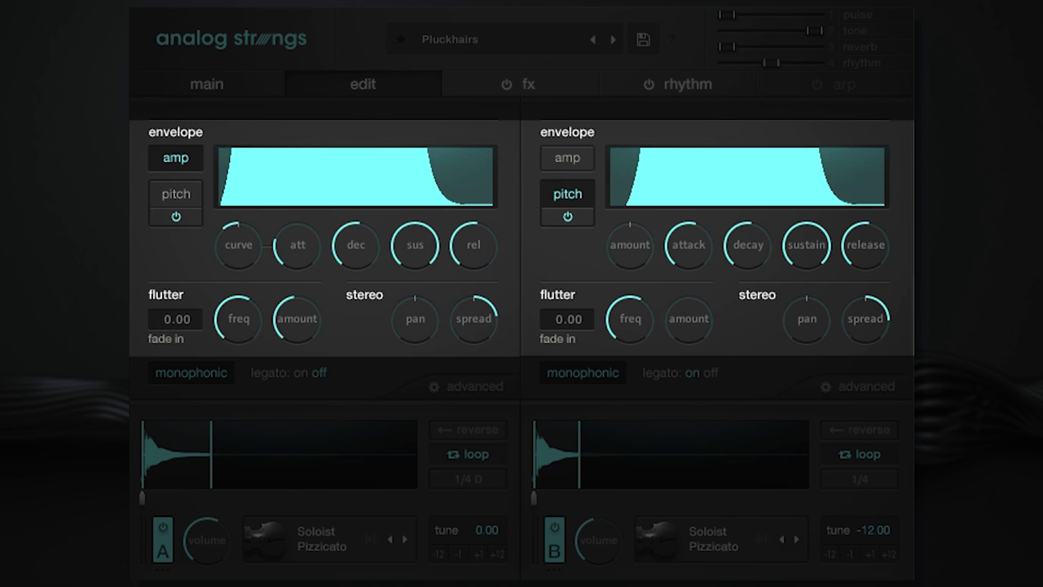
click(164, 374)
click(164, 374)
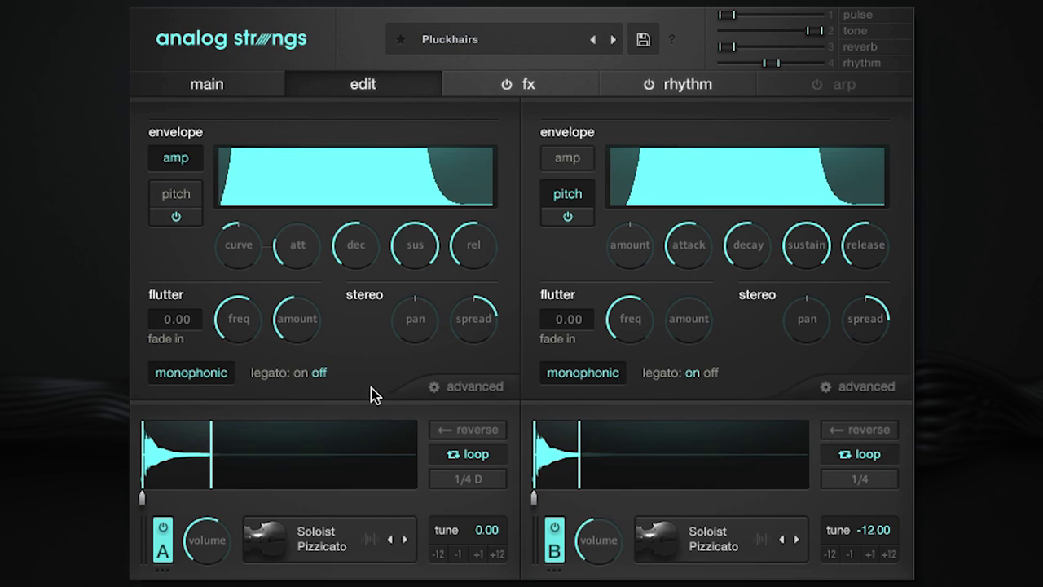
In Layer A's advanced panel, flip stereo to L-R and back, and raise color from 4 to 12.
click(441, 388)
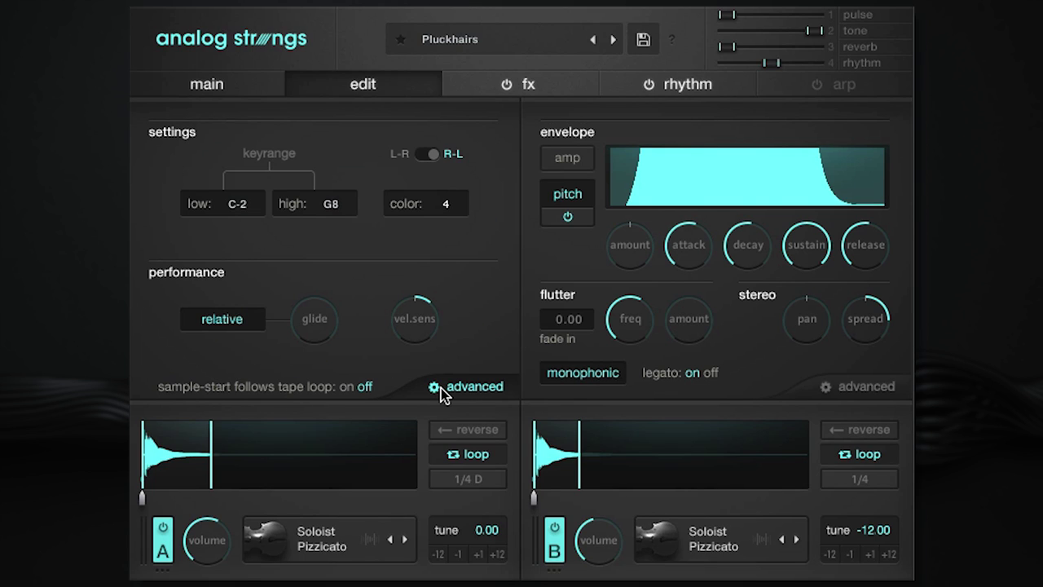
click(429, 157)
click(429, 157)
drag(437, 204, 465, 237)
click(468, 388)
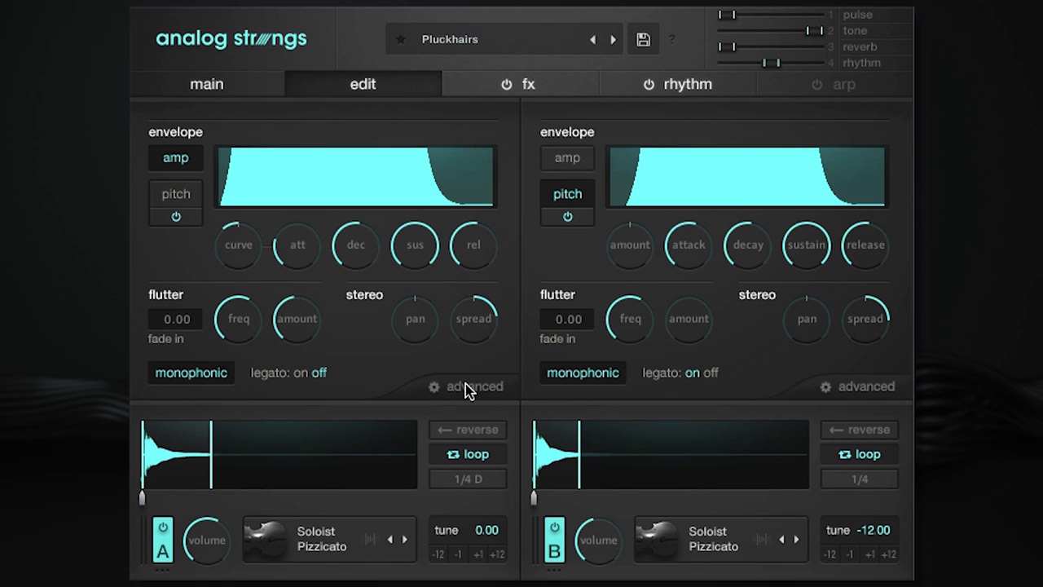
Step through Layer A's eq, distortion, compressor, delay and reverb effects, then view the global effects.
click(542, 90)
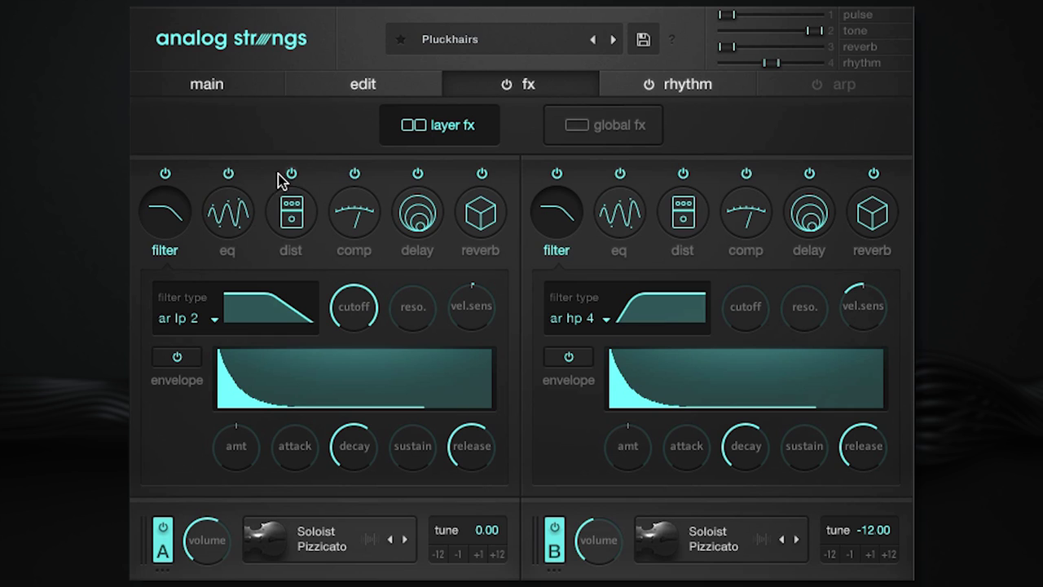
click(244, 212)
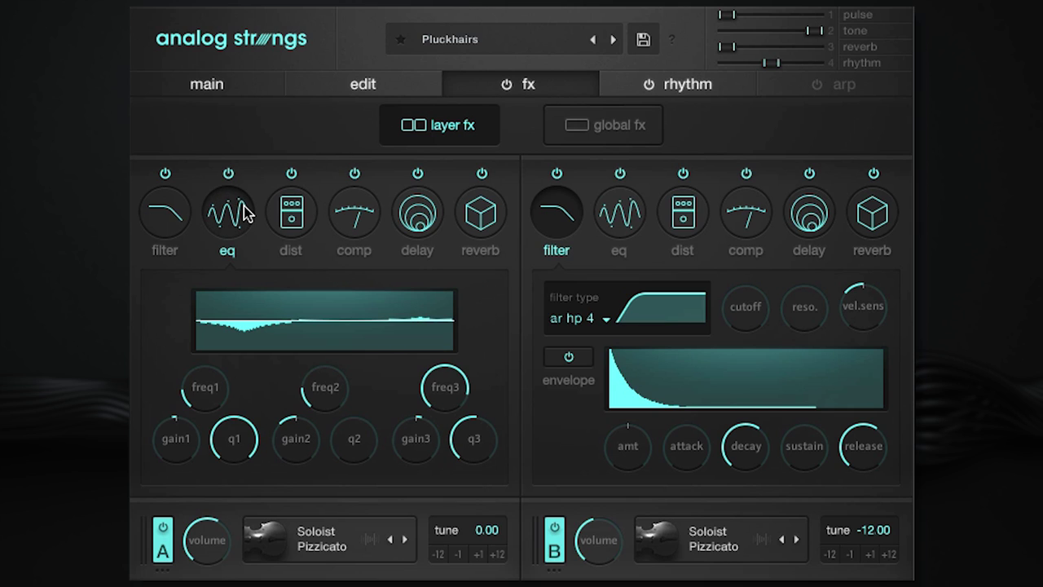
click(298, 223)
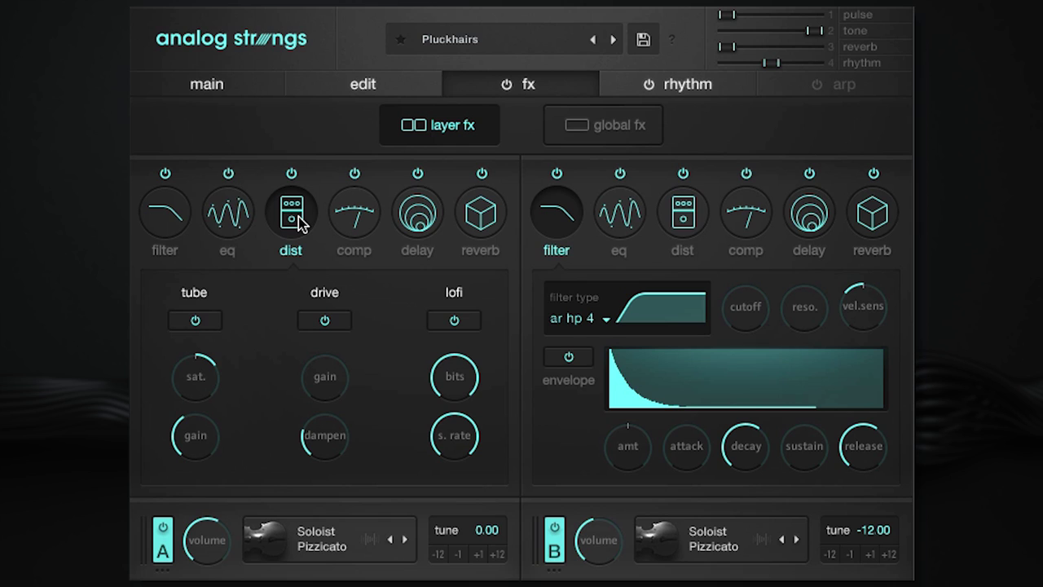
click(347, 216)
click(414, 219)
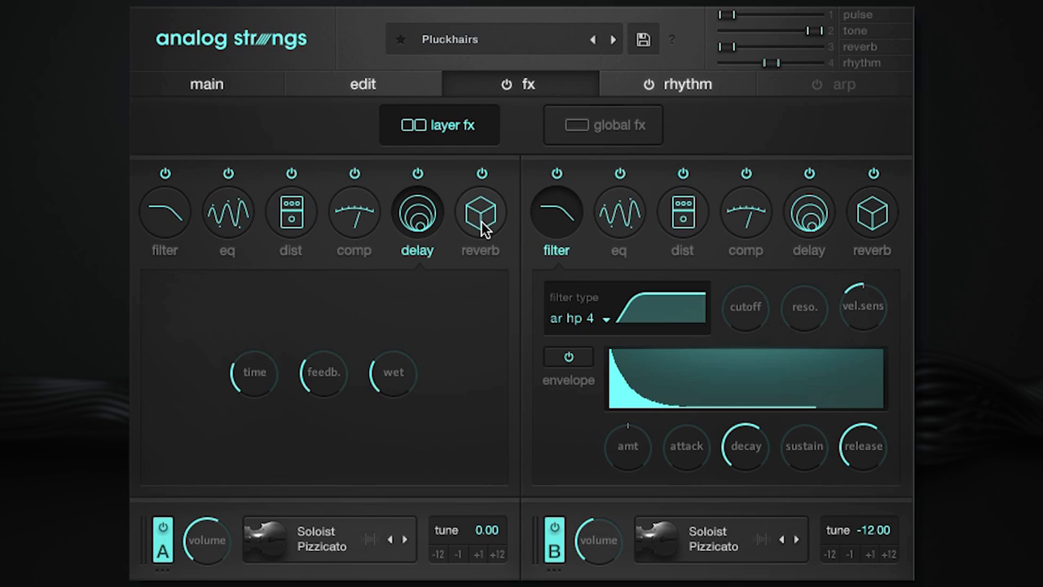
click(482, 227)
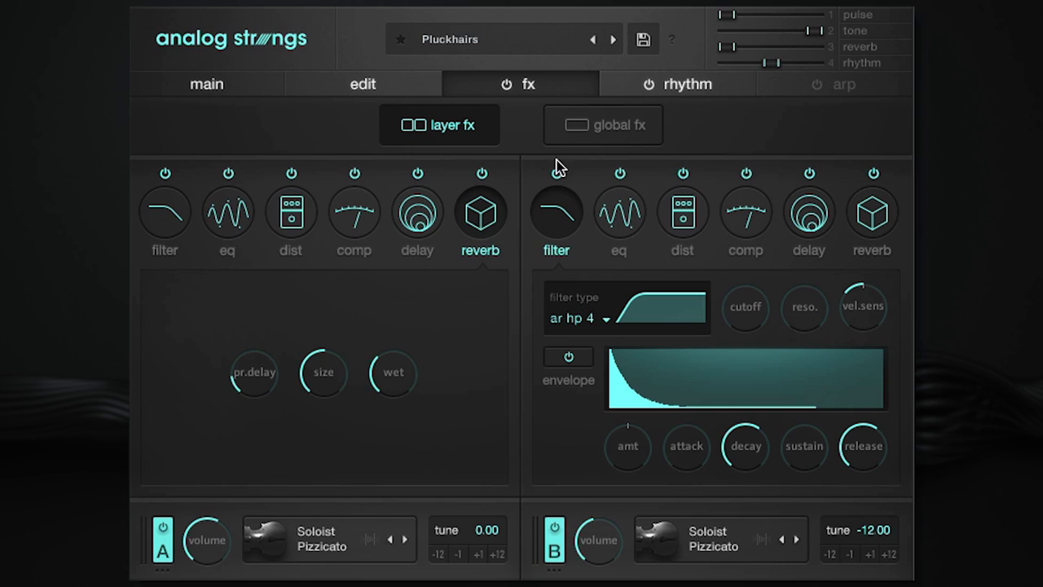
click(589, 125)
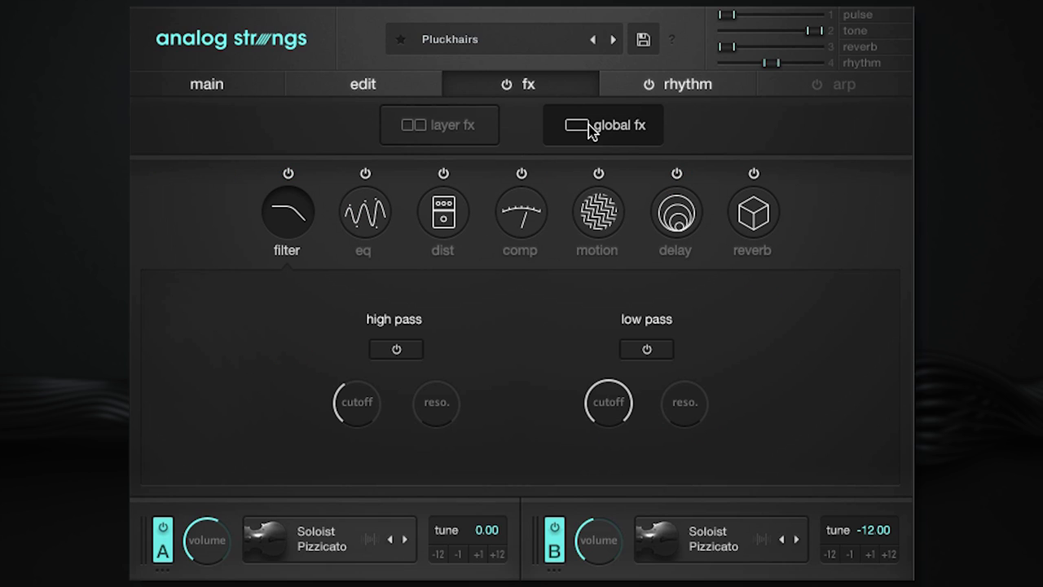
View the global phaser and chorus effects and toggle all effects off and on, then show the rhythm page.
click(607, 207)
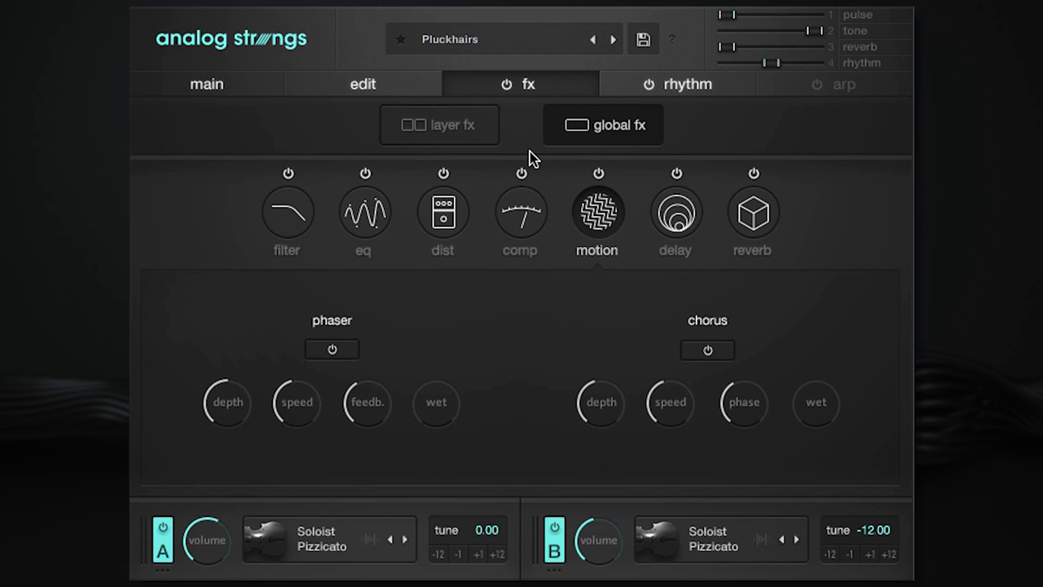
click(506, 84)
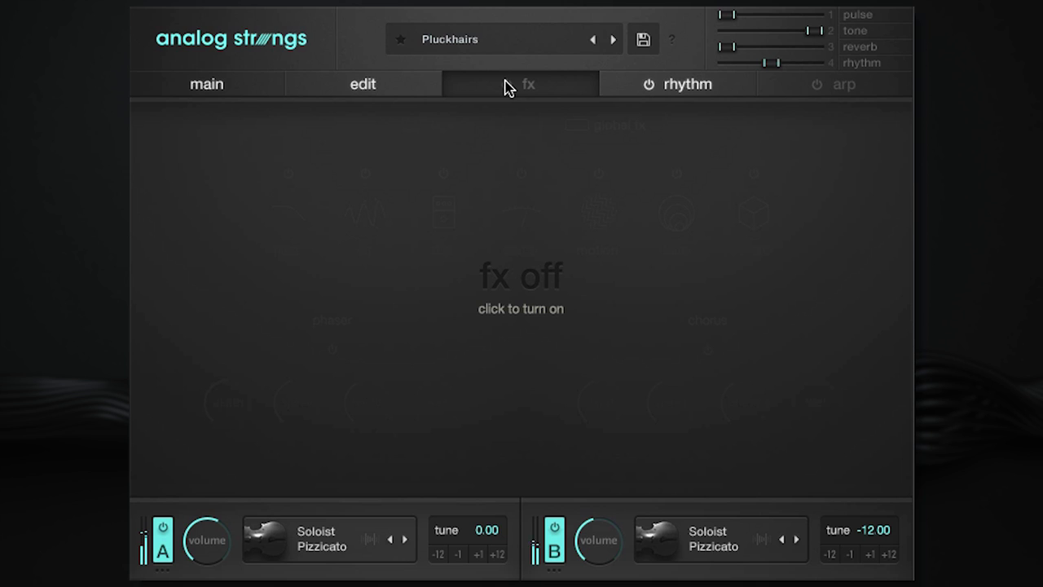
click(507, 85)
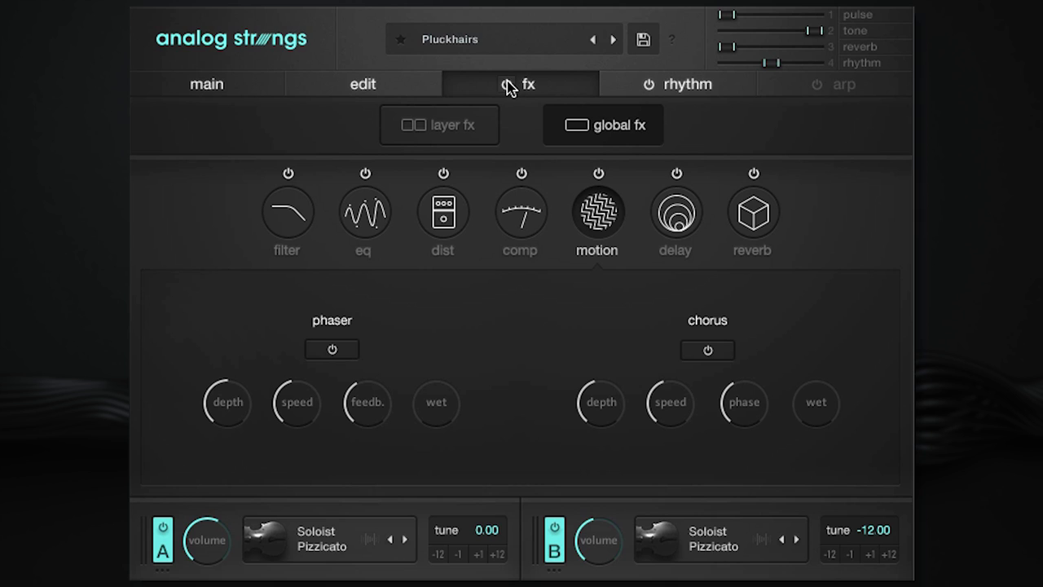
click(684, 87)
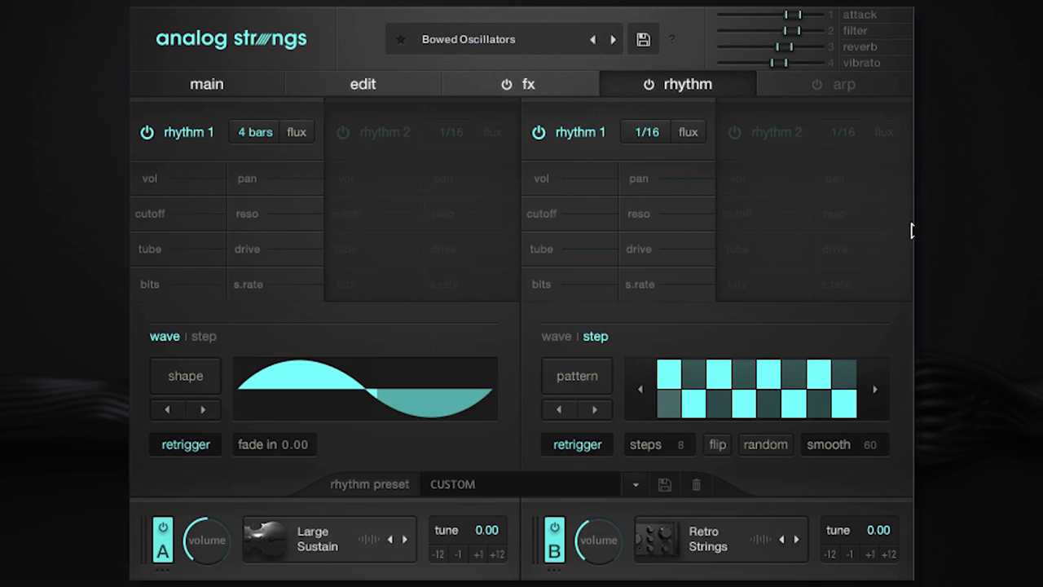
Show Layer A's rhythm 2, set rhythm 1's volume modulation to -100.0, and give rhythm 2 a square wave.
click(383, 132)
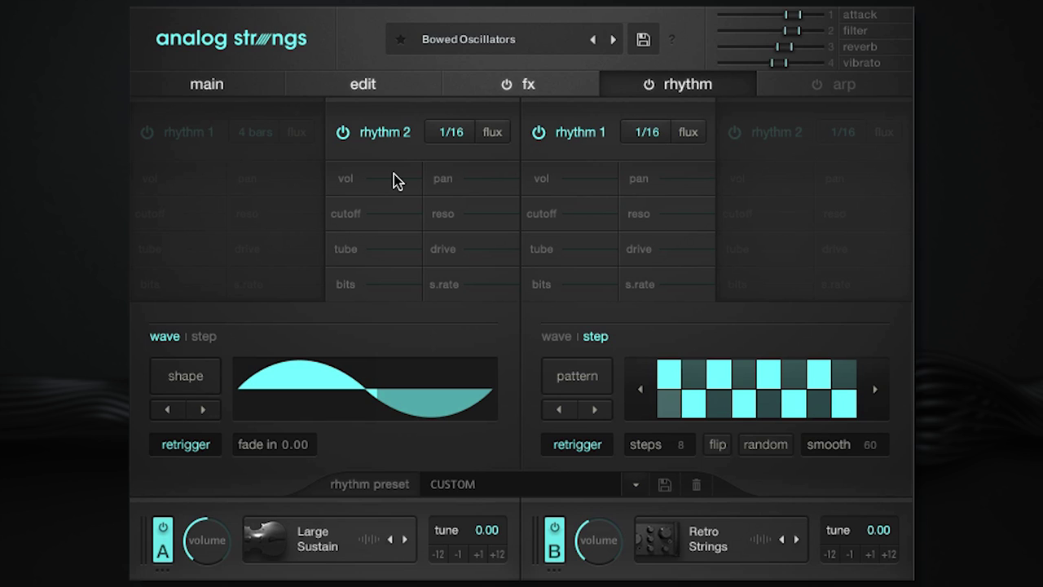
drag(591, 181, 580, 220)
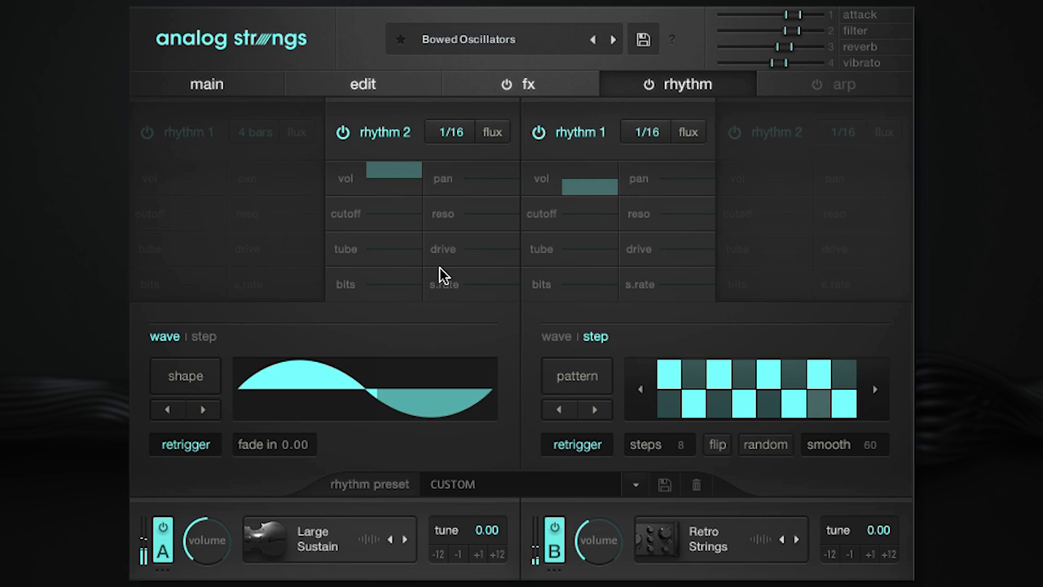
click(208, 373)
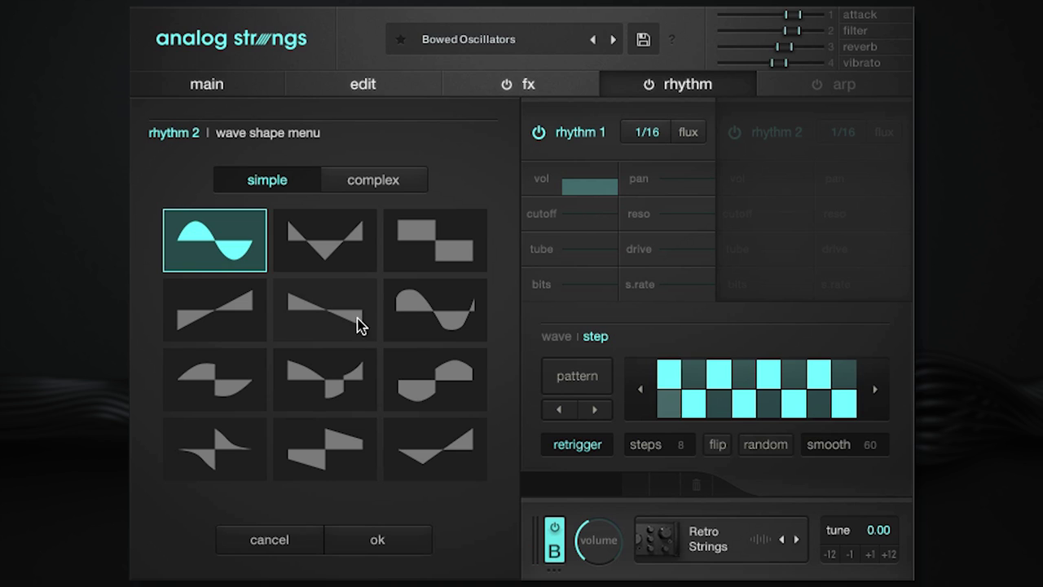
click(437, 240)
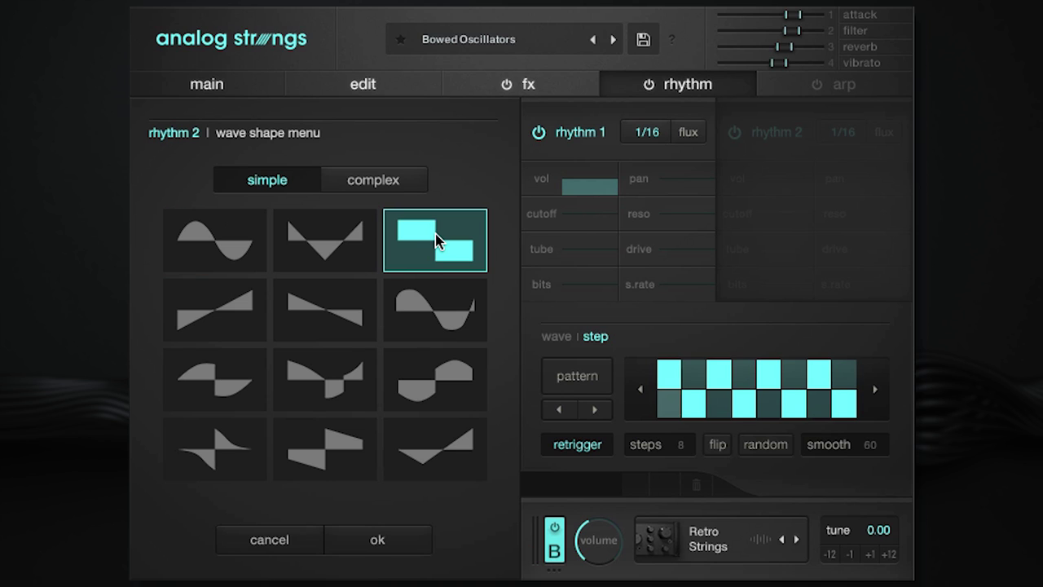
click(373, 540)
Switch rhythm 2 to a step pattern using the third-row left pattern.
click(205, 337)
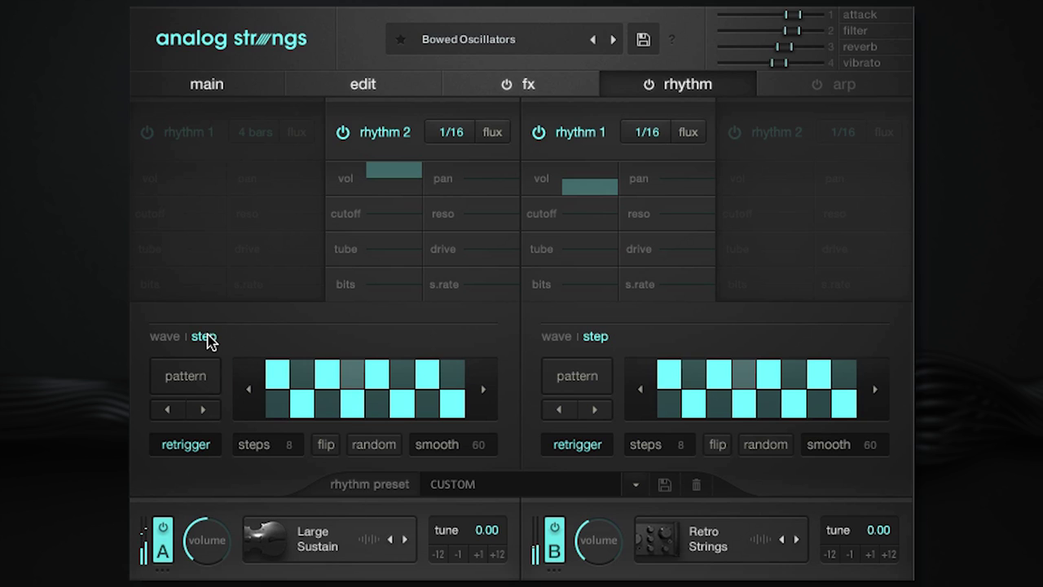
click(195, 377)
click(217, 364)
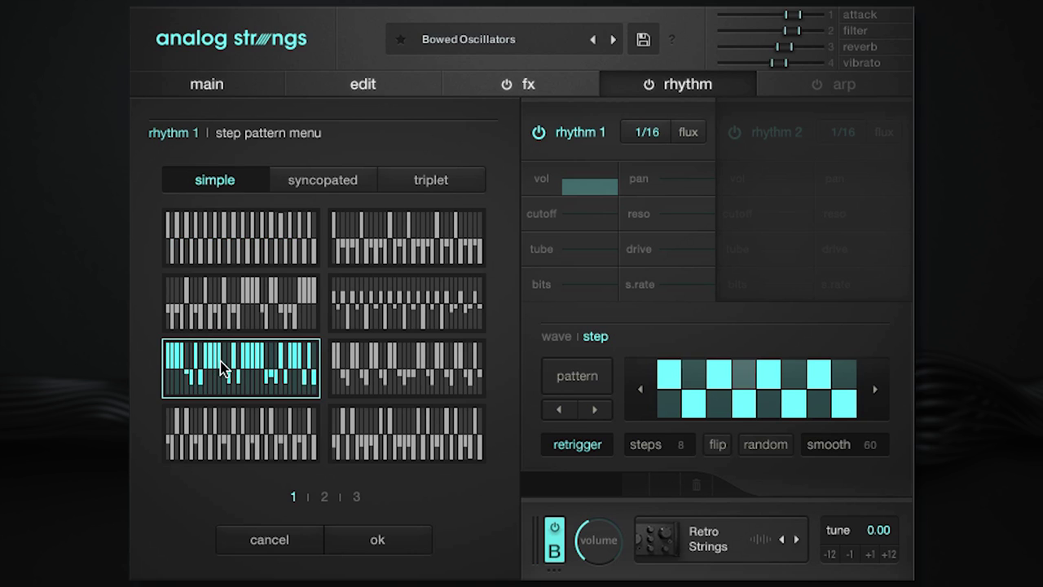
click(365, 536)
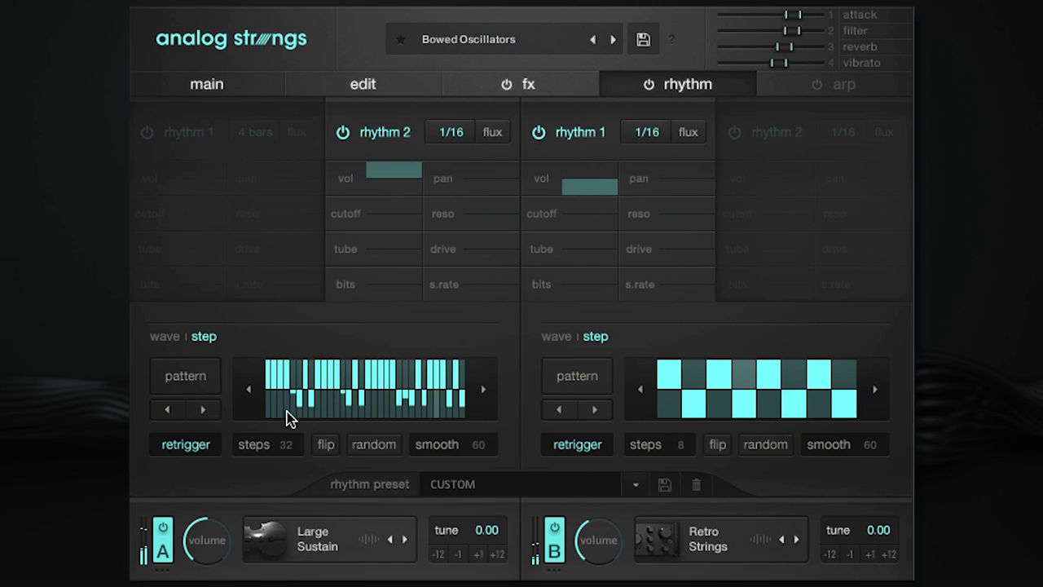
Return rhythm 2 to wave mode and put both rhythm 2 and rhythm 1 on flux rates.
click(176, 341)
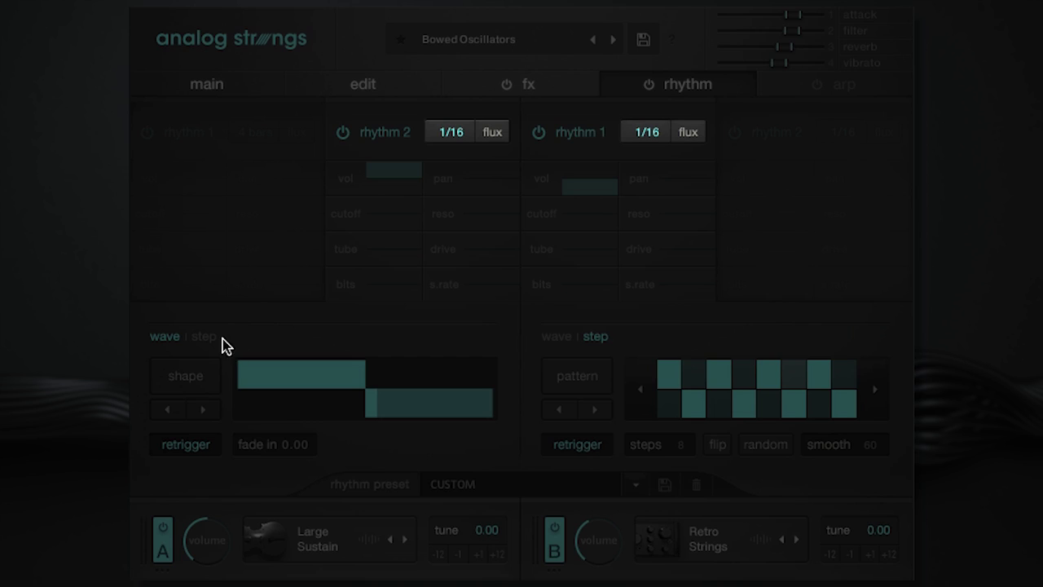
click(493, 132)
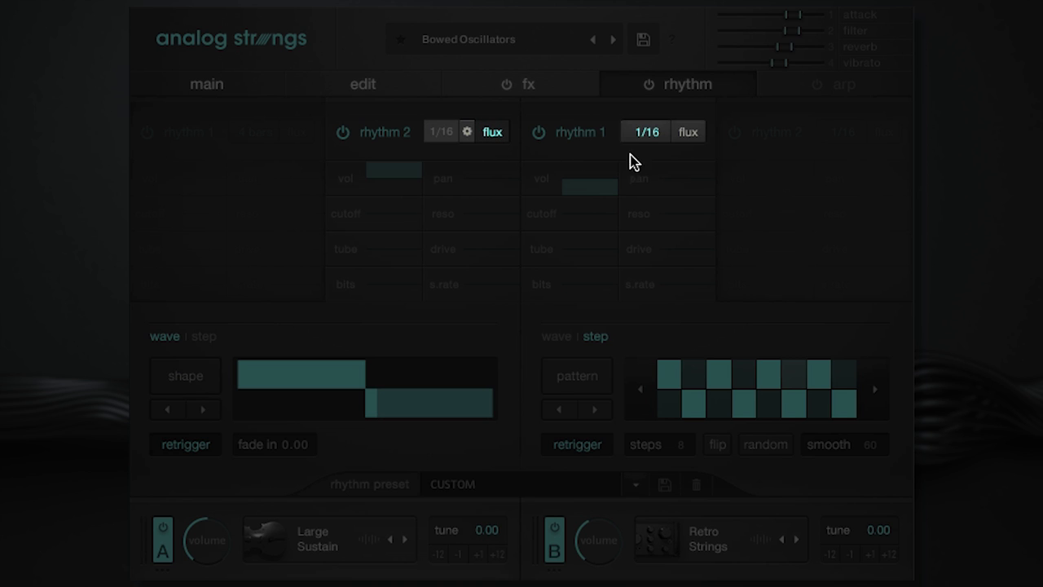
click(688, 132)
Add flux step 3 at 1/4 T repeated 3 times and double the speed to a 2.50-beat sequence.
click(664, 133)
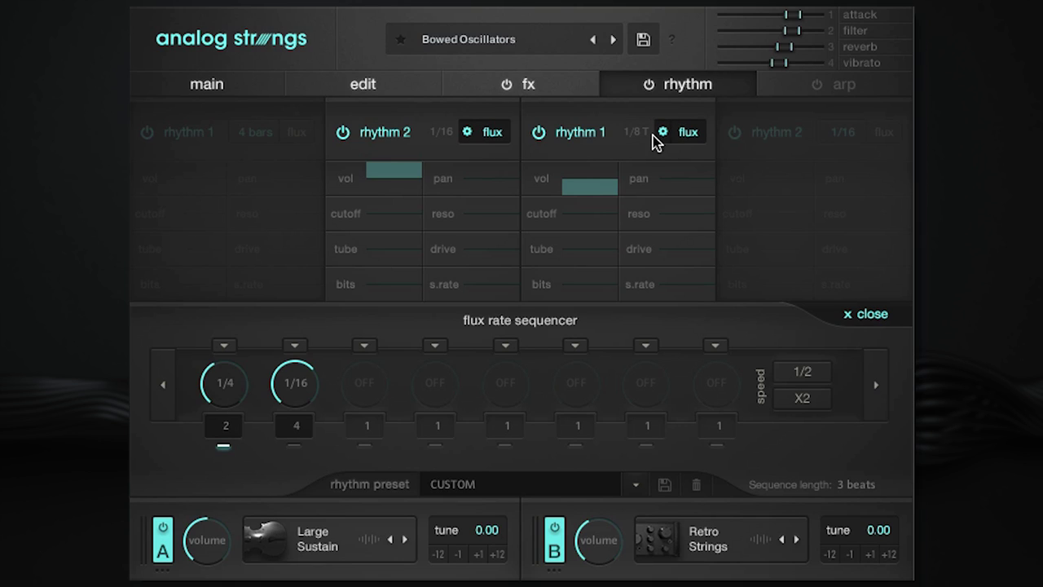
click(364, 345)
click(377, 357)
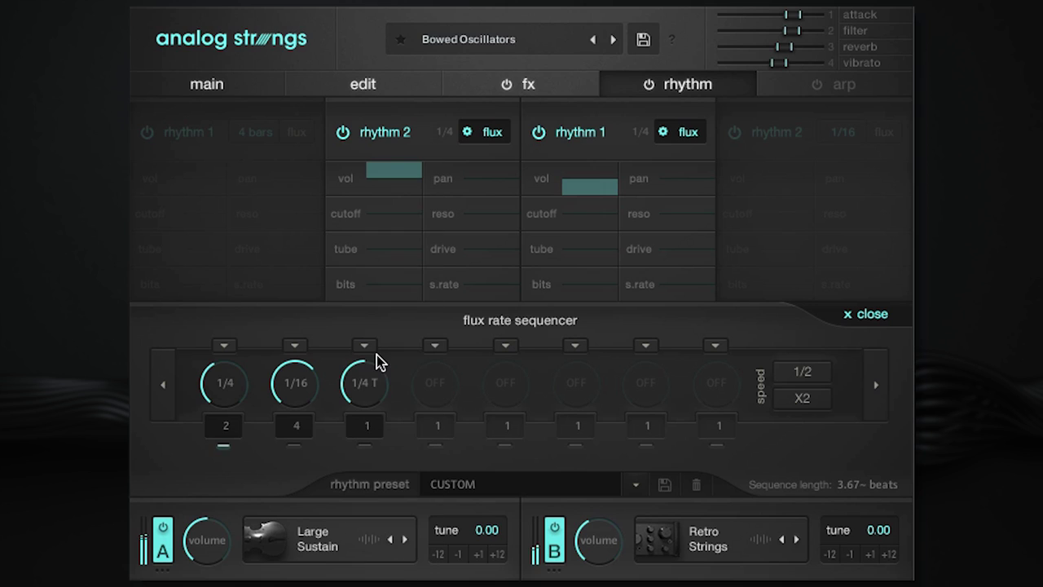
drag(366, 432, 376, 404)
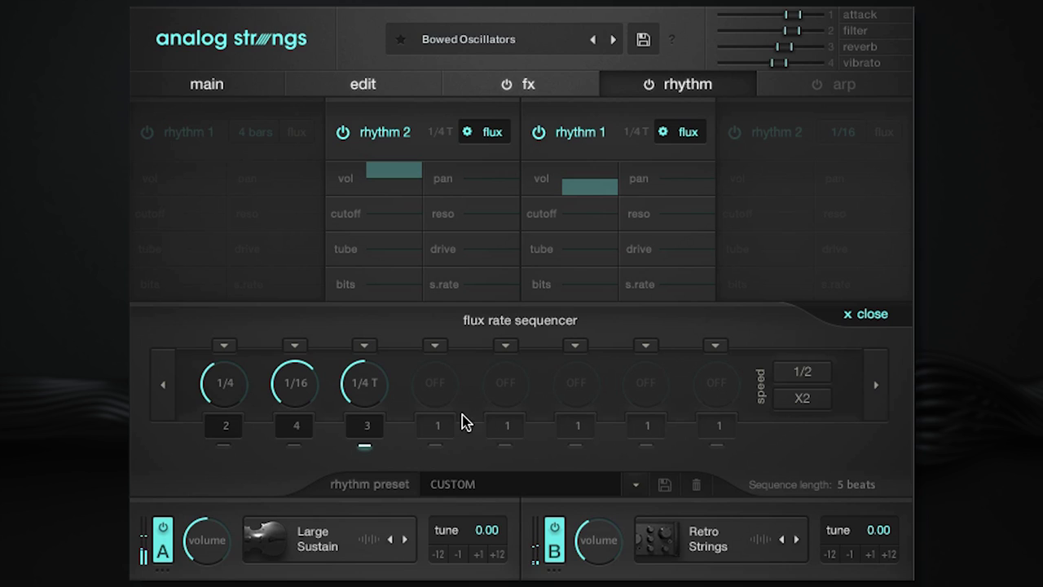
click(781, 376)
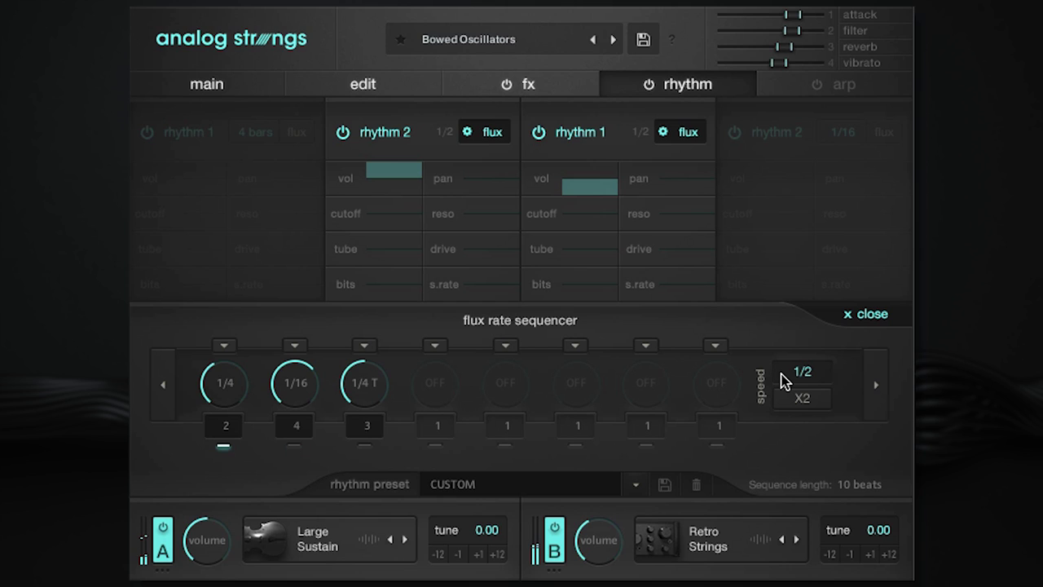
click(788, 400)
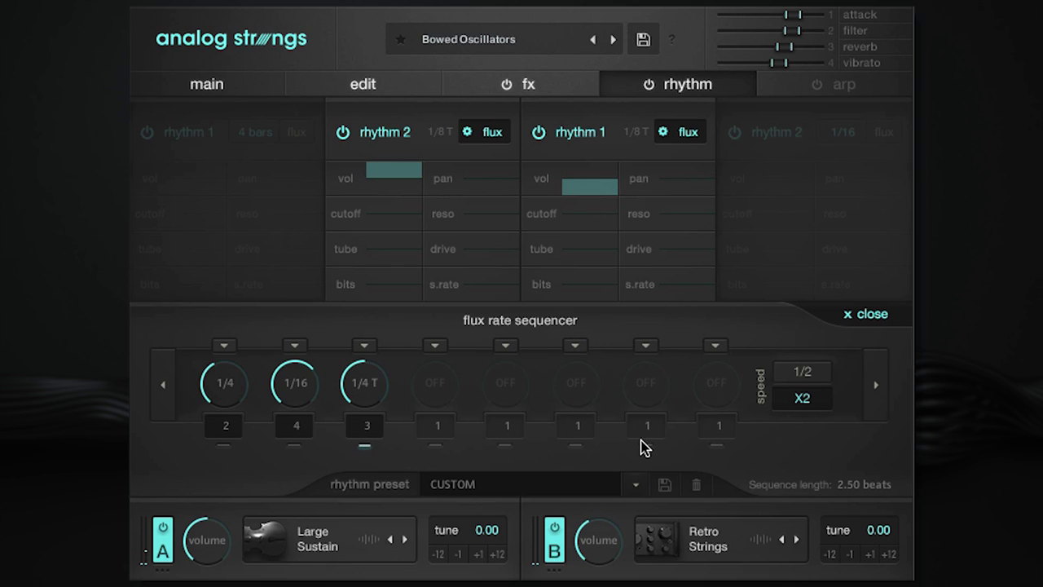
Load the 04. Diddle This rhythm preset and close the flux rate sequencer.
click(637, 483)
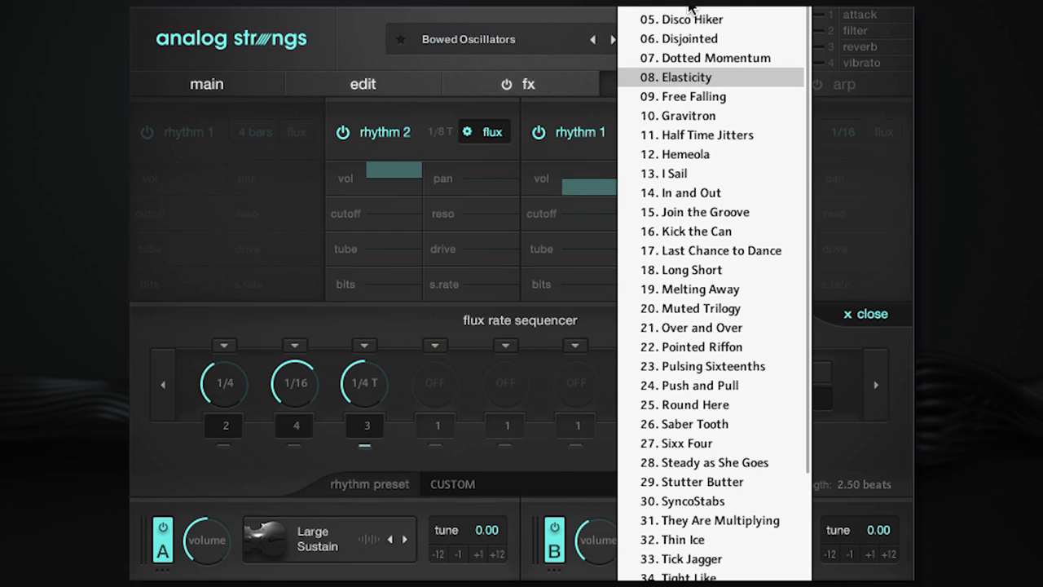
click(690, 6)
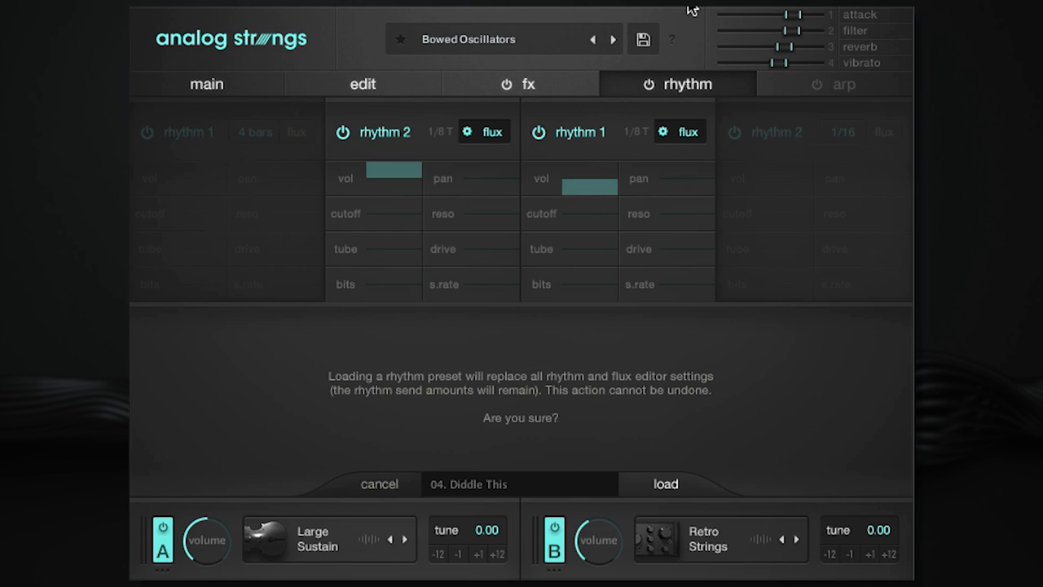
click(652, 485)
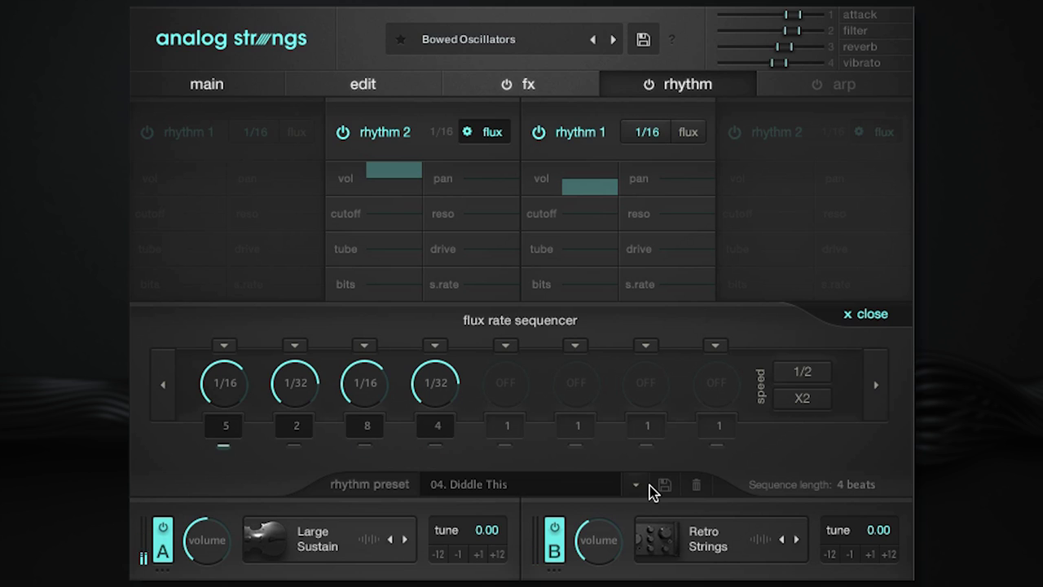
click(830, 316)
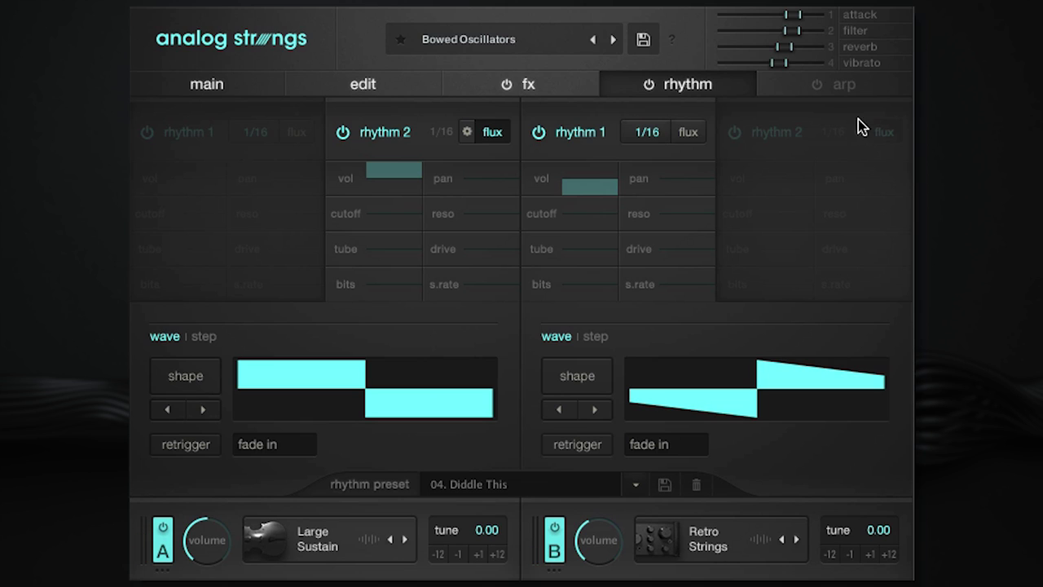
Turn the arpeggiator on and toggle arpeggiators A and B off and back on.
click(857, 84)
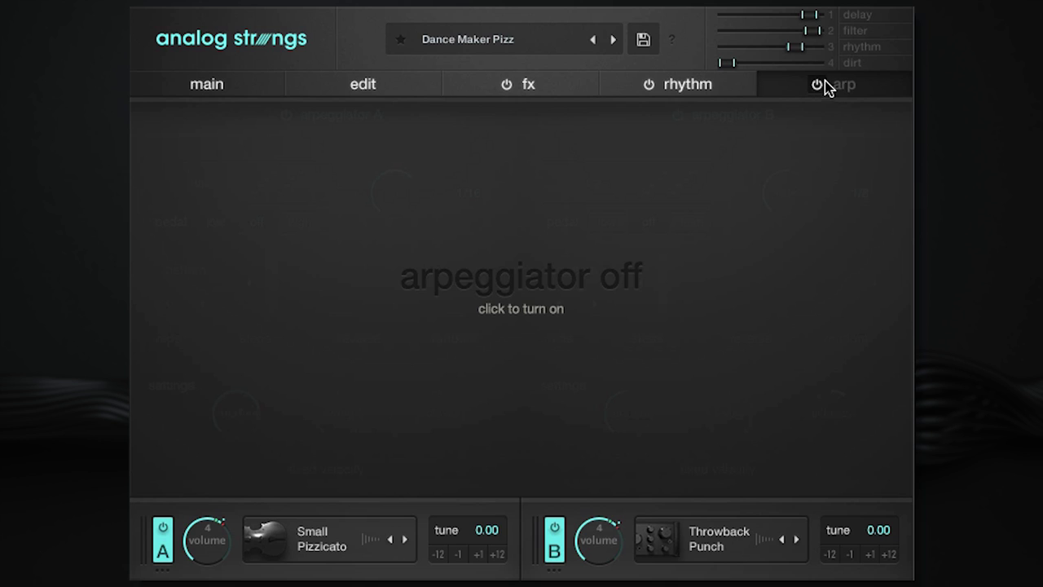
click(825, 85)
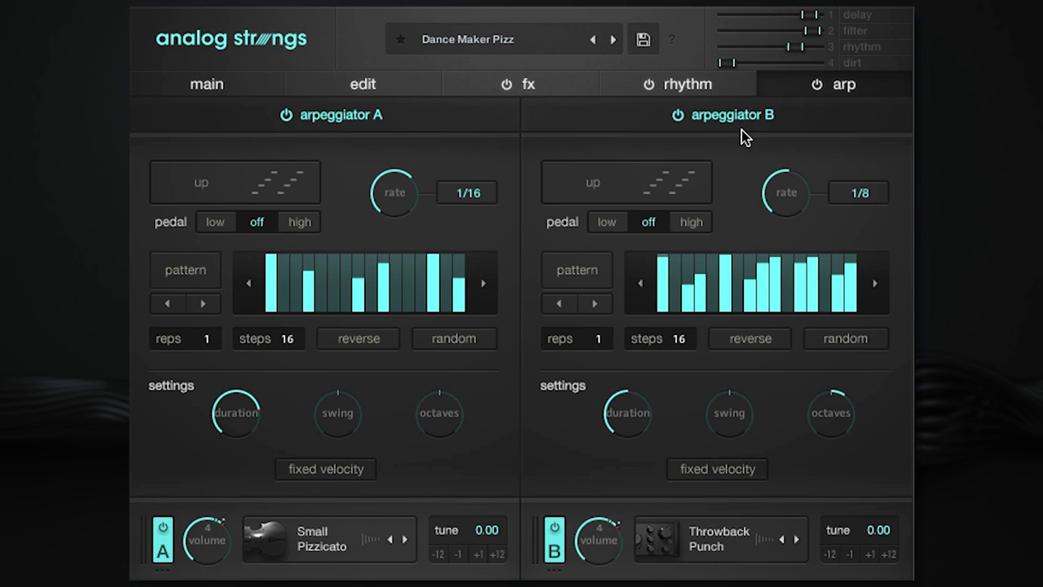
click(677, 115)
click(443, 115)
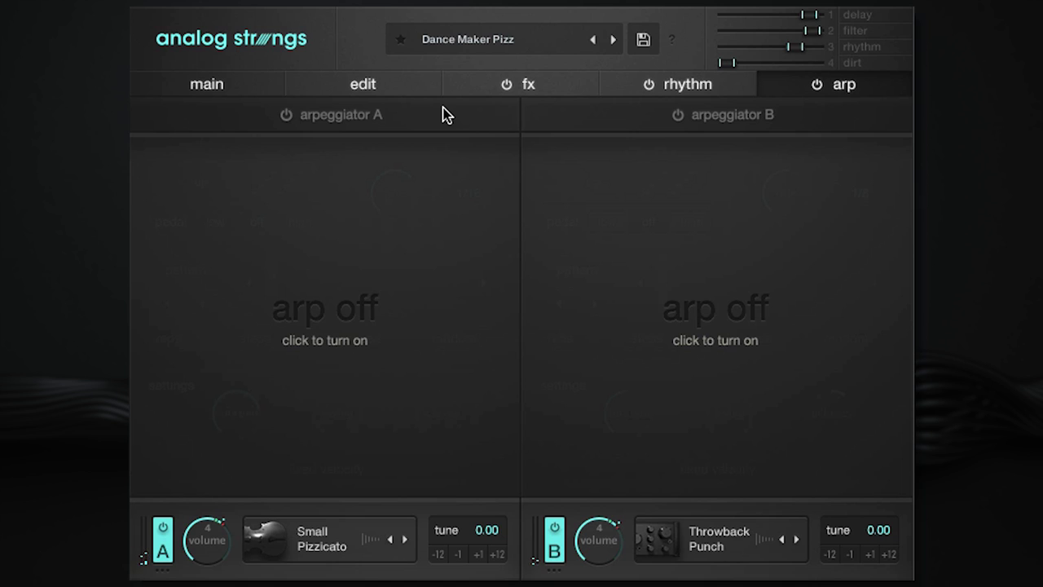
click(443, 114)
click(622, 119)
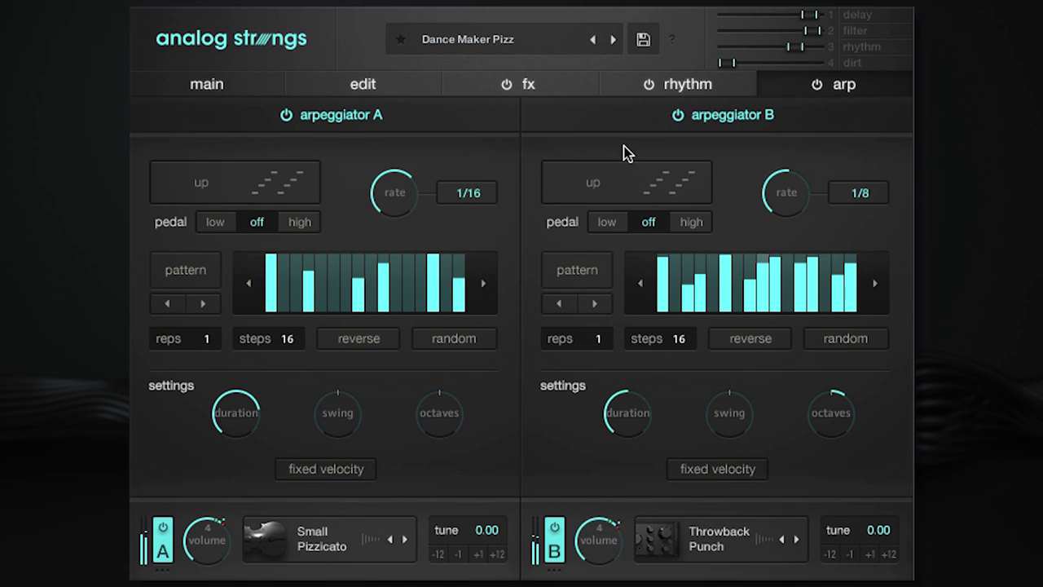
Set arpeggiator B's arp type to chord.
click(624, 183)
click(697, 479)
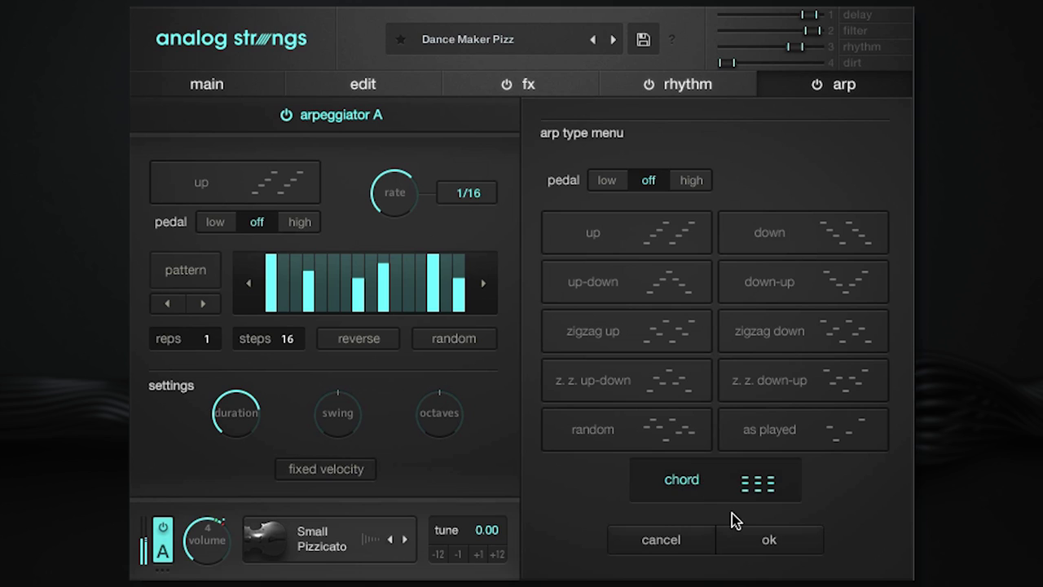
click(757, 544)
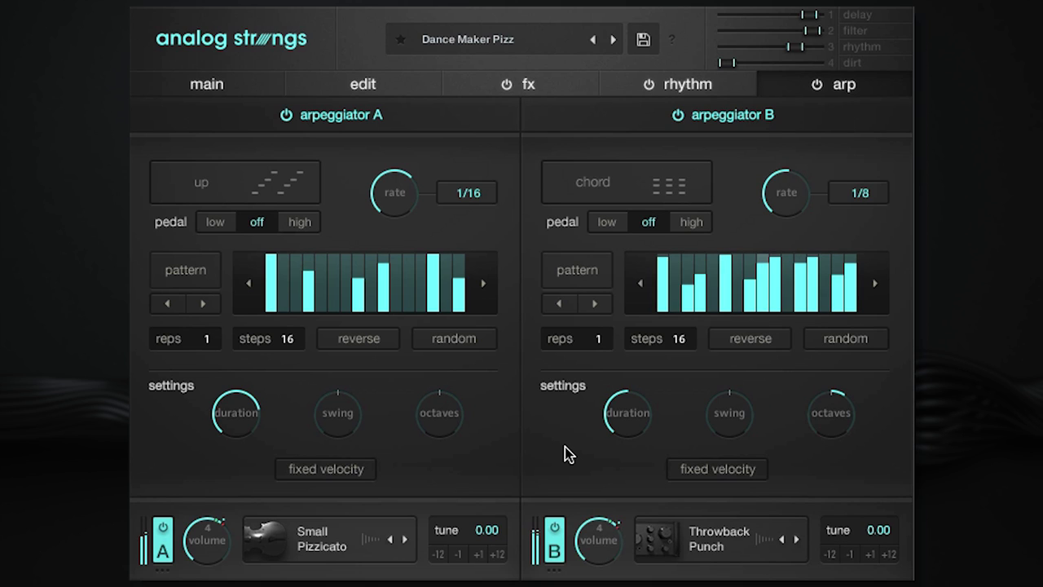
With layer B muted, set arpeggiator A's pedal to high, then apply a syncopated pattern to A.
click(553, 538)
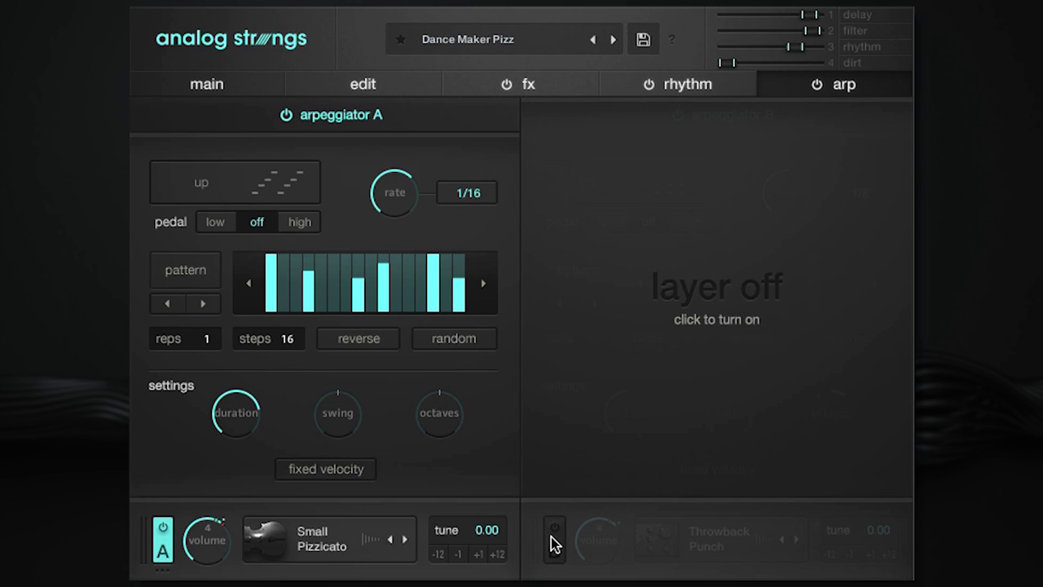
click(215, 223)
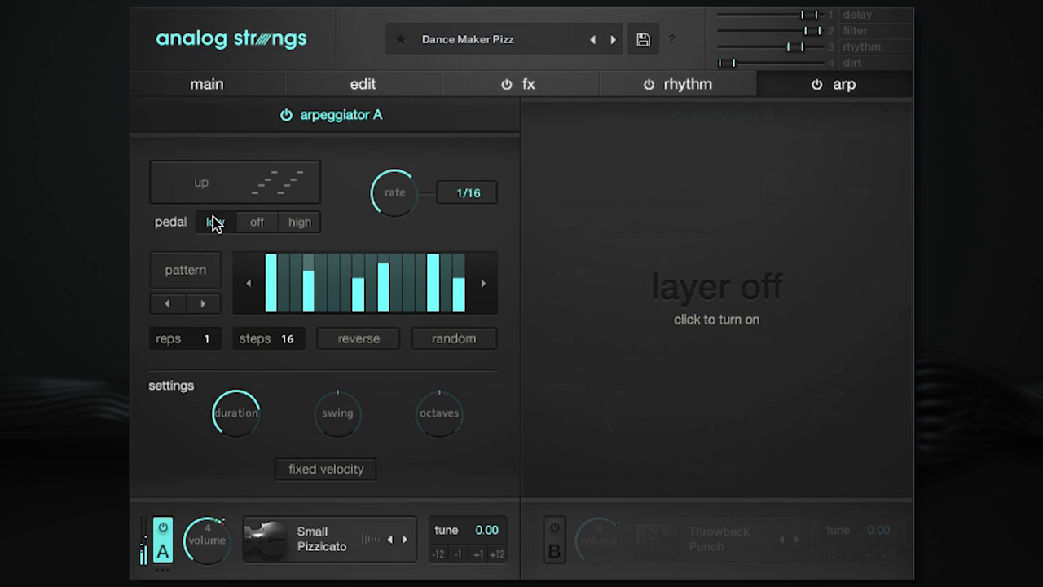
click(291, 221)
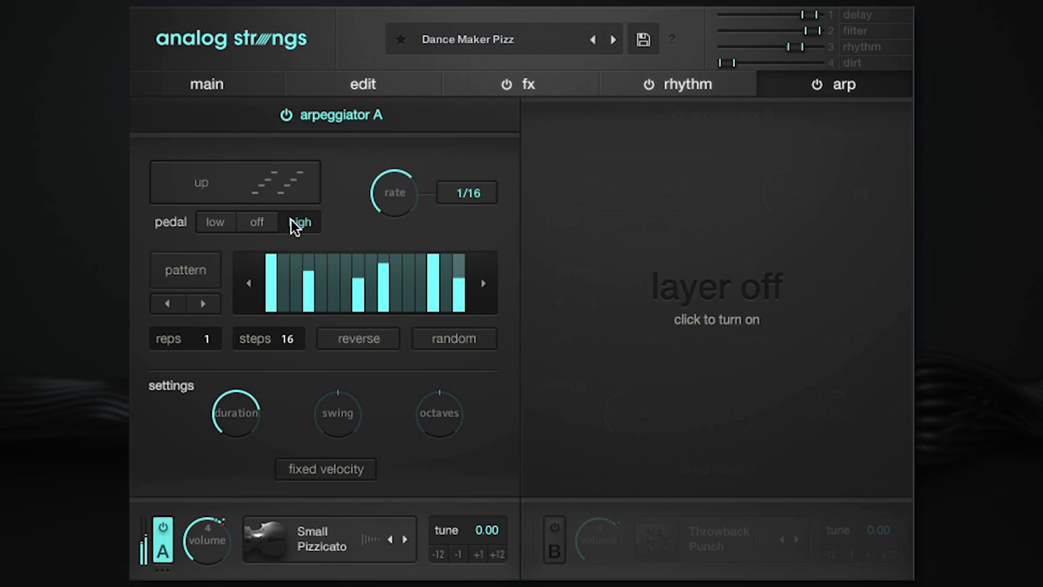
click(554, 538)
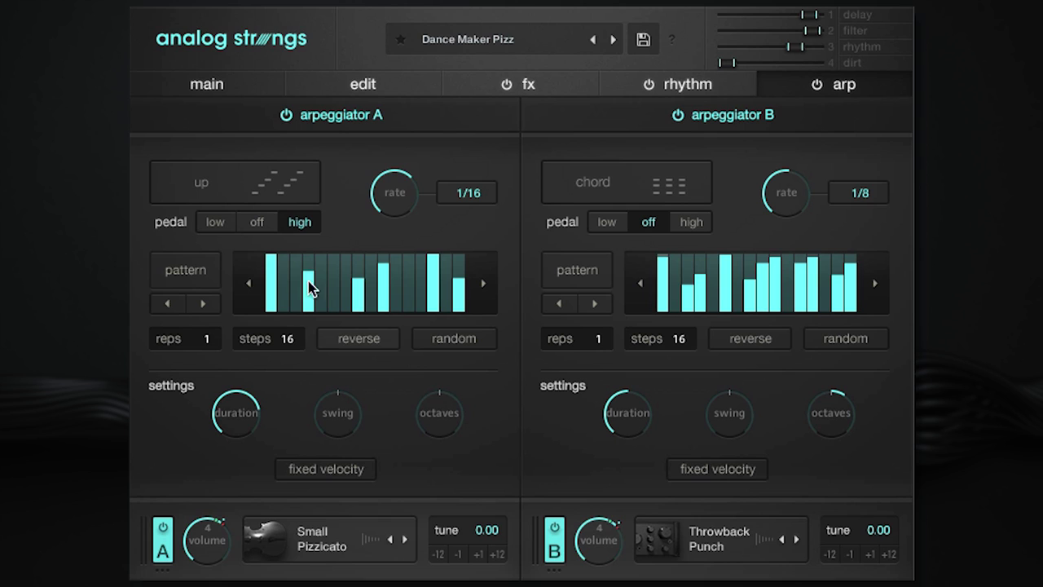
click(191, 270)
click(390, 299)
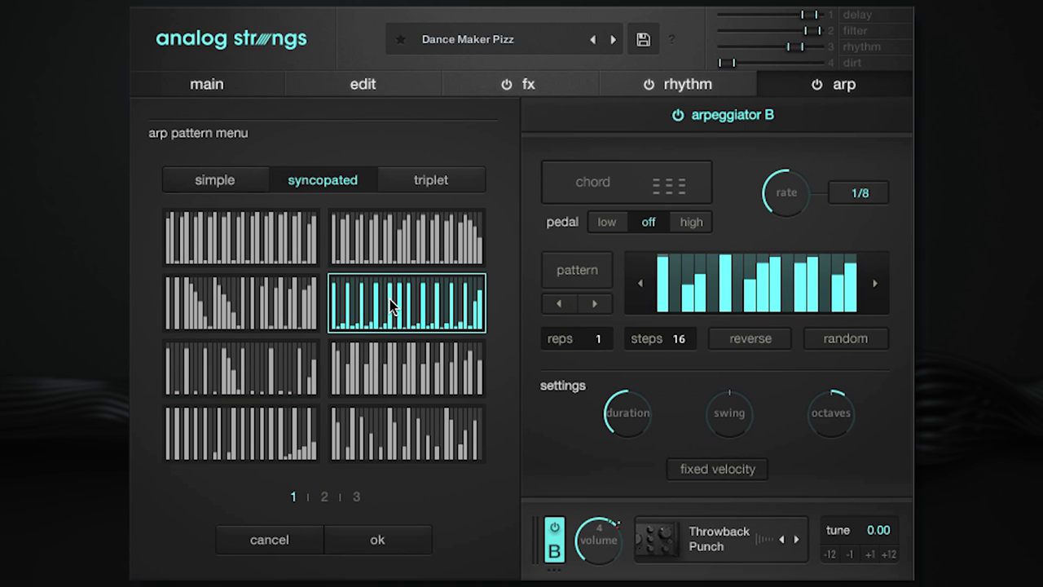
click(390, 529)
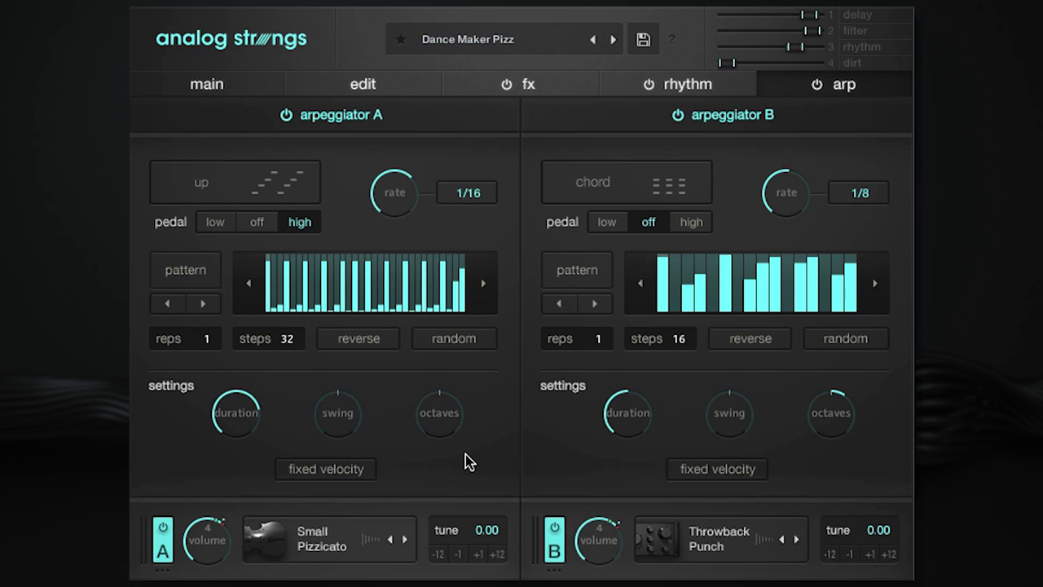
Assign Layer A's amp envelope decay to the delay macro, narrow its range, and exit macro edit mode.
click(856, 16)
click(381, 88)
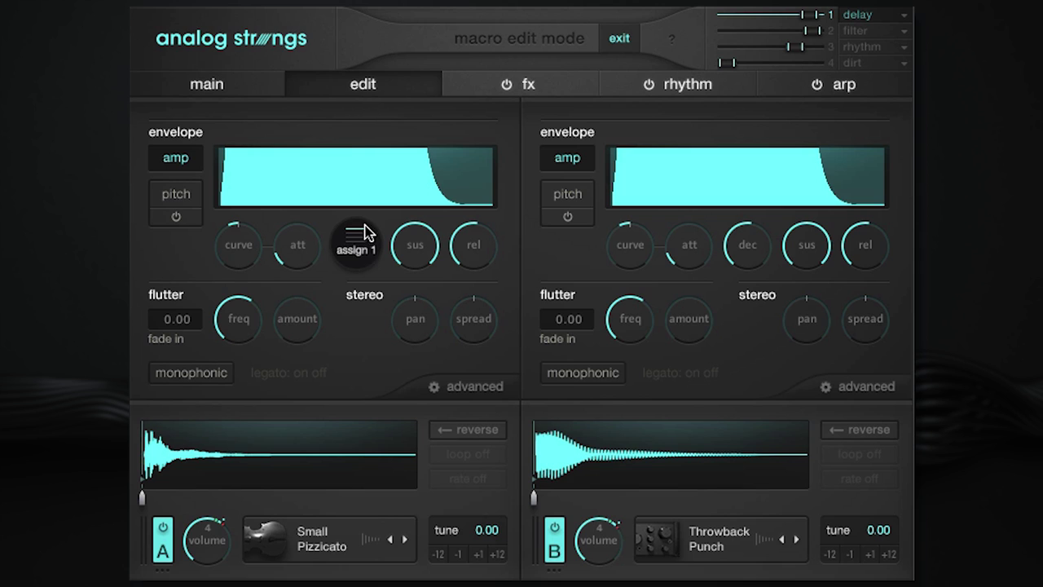
click(251, 84)
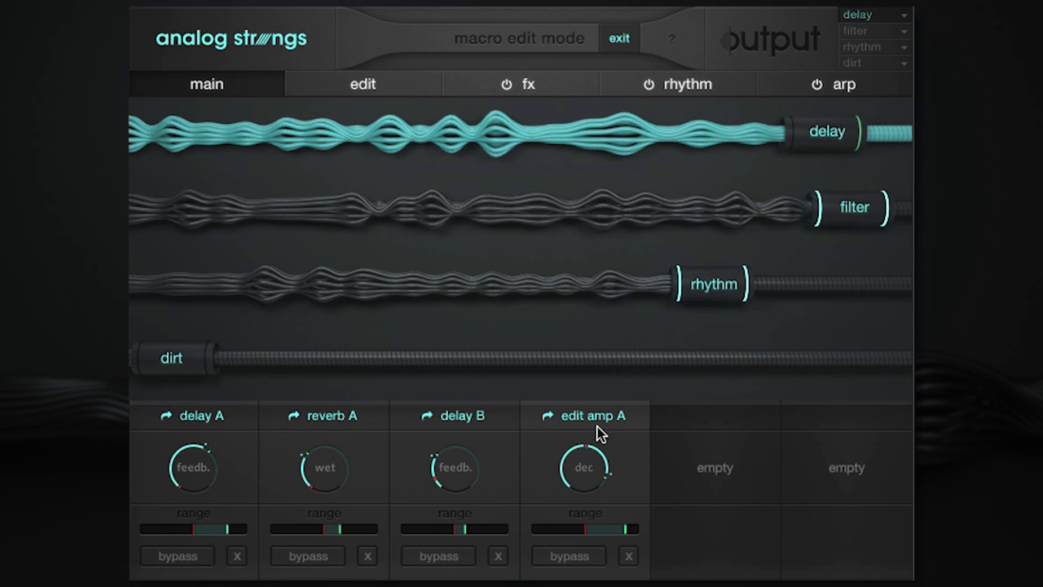
drag(623, 529, 575, 540)
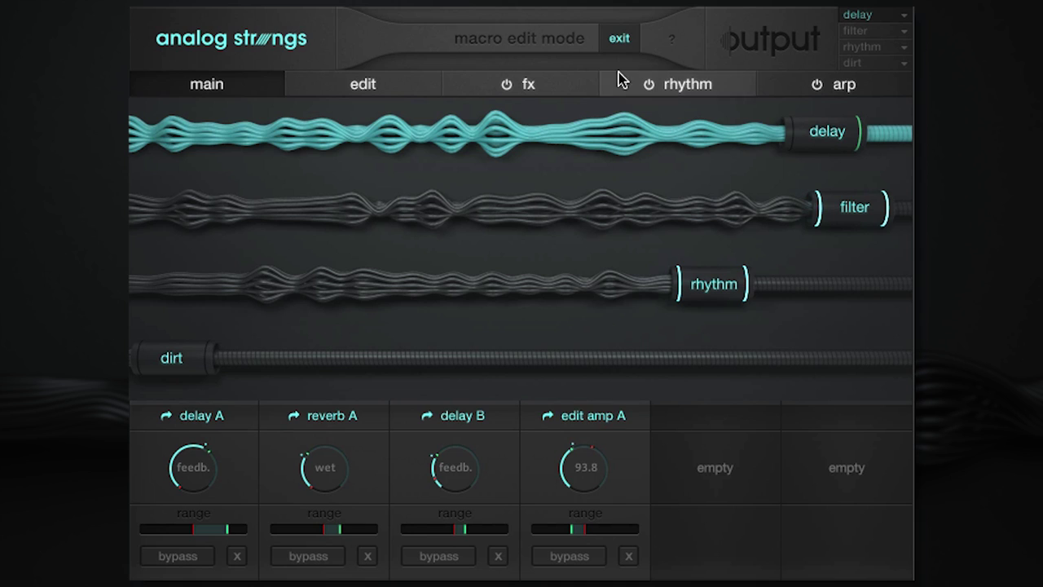
click(619, 39)
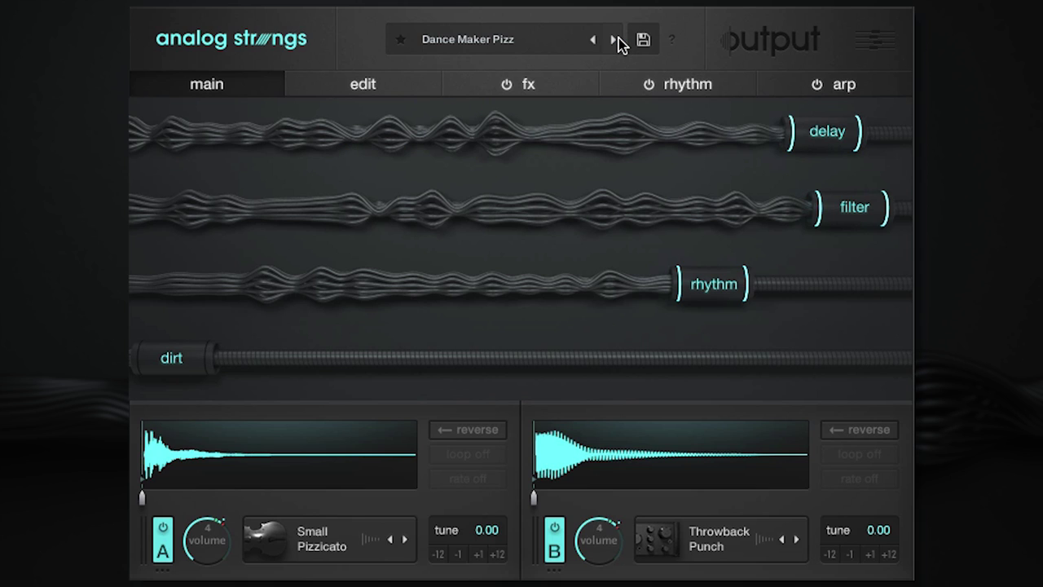
click(670, 40)
click(671, 41)
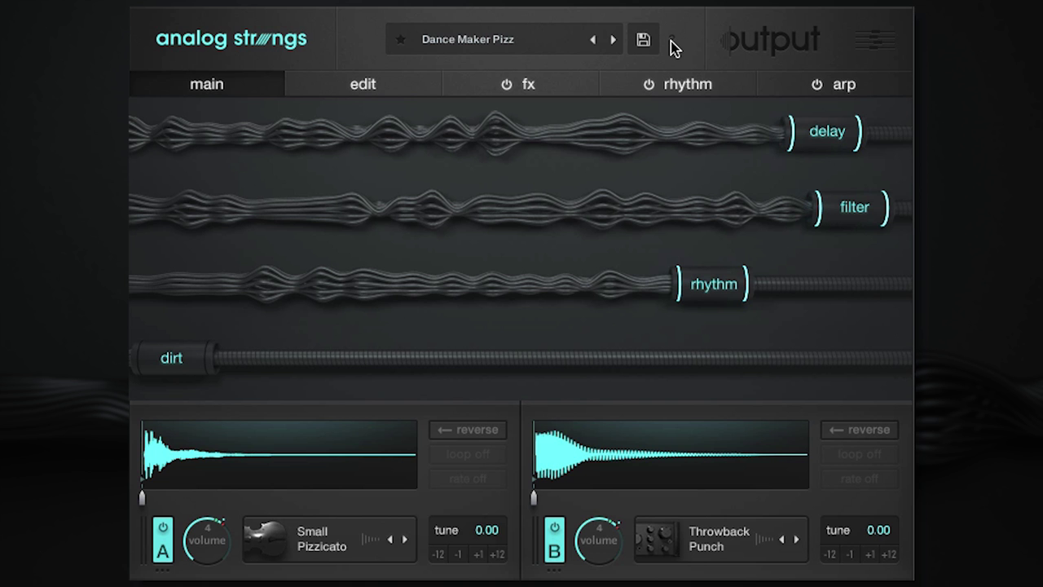